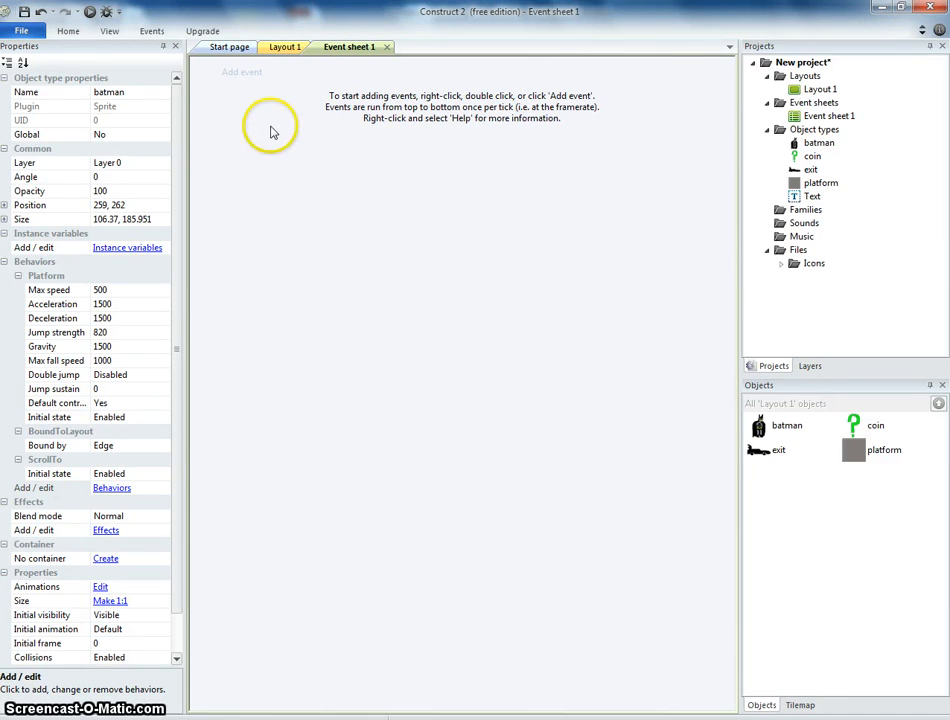
Add an event on the event sheet where batman collides with coin.
click(280, 47)
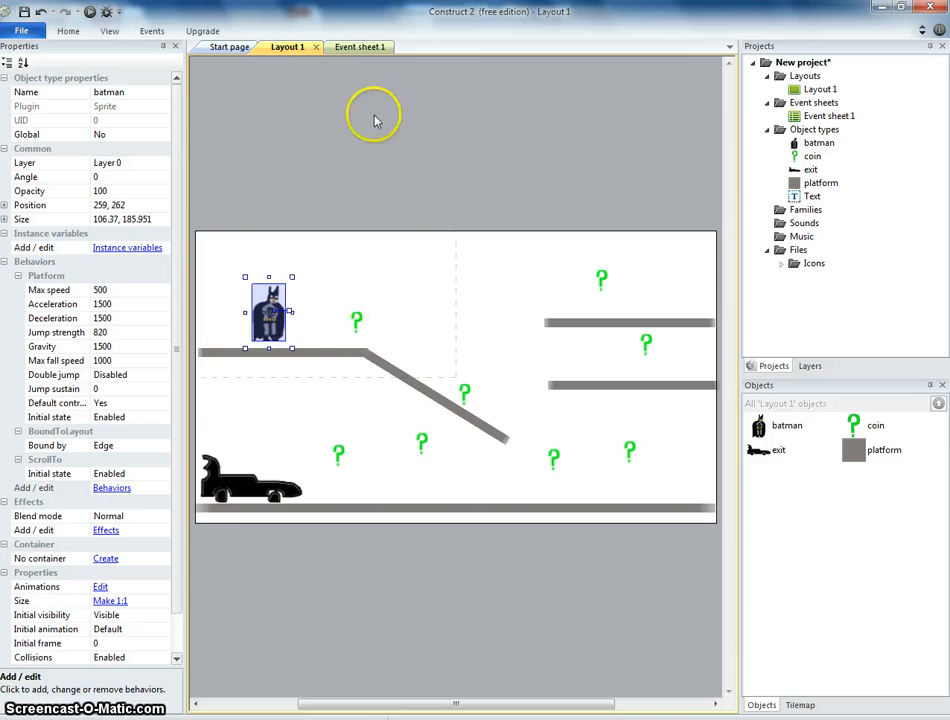
click(358, 47)
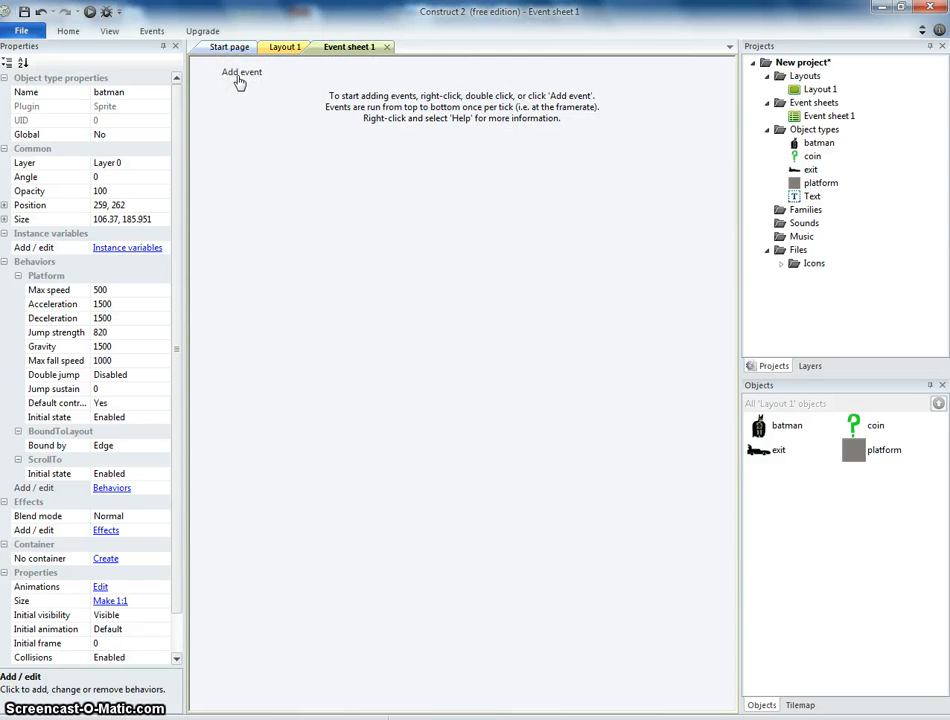
click(240, 76)
click(382, 238)
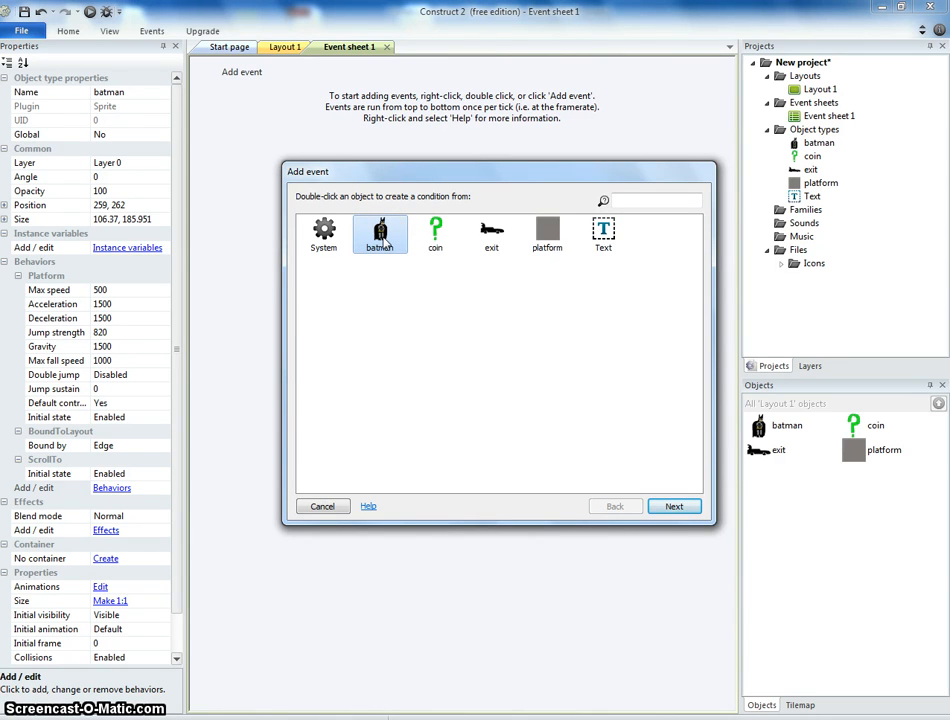
click(674, 507)
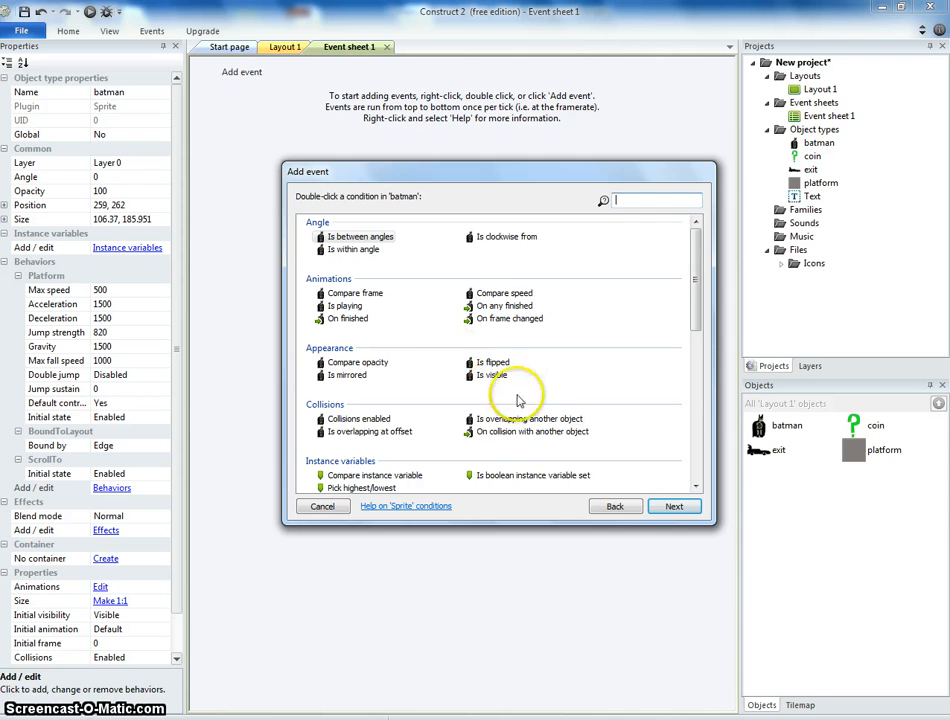
click(528, 431)
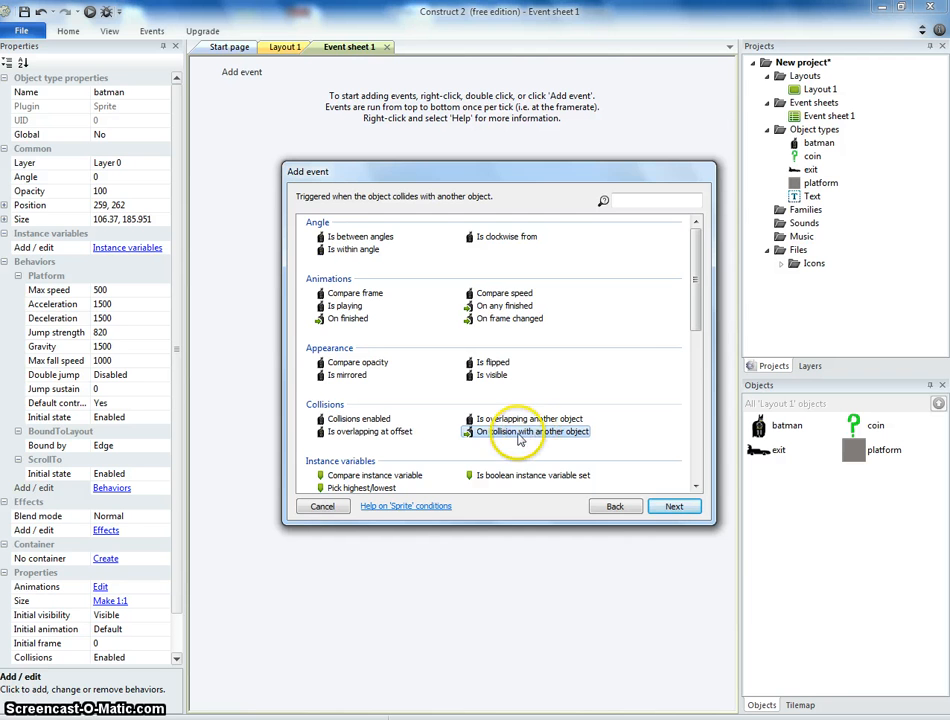
click(672, 507)
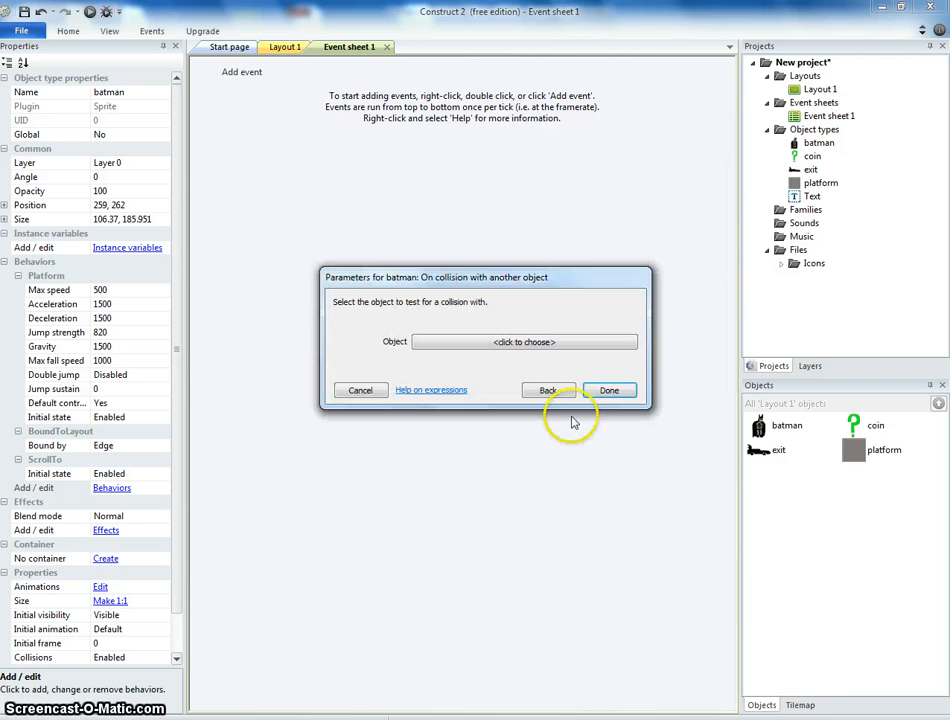
click(524, 342)
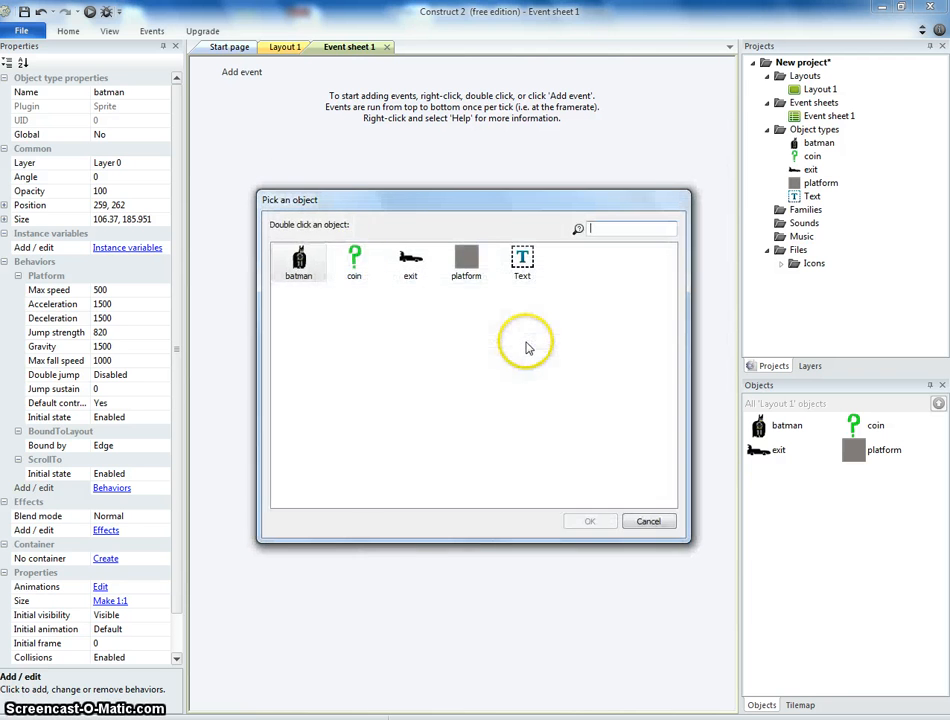
double_click(360, 262)
click(609, 404)
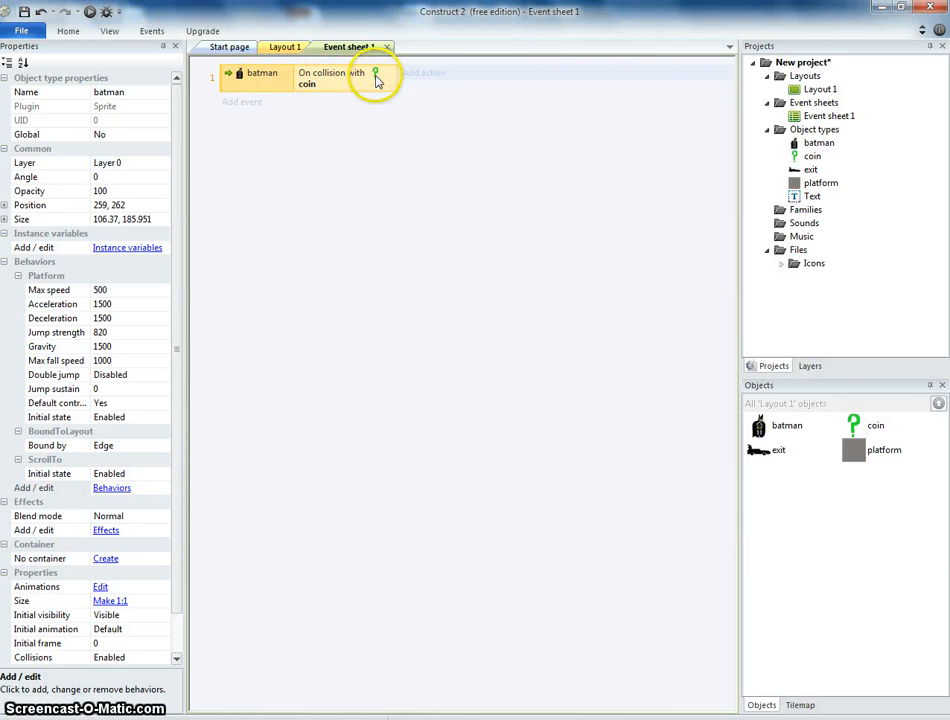
Add an action to the collision event that destroys the coin.
click(424, 73)
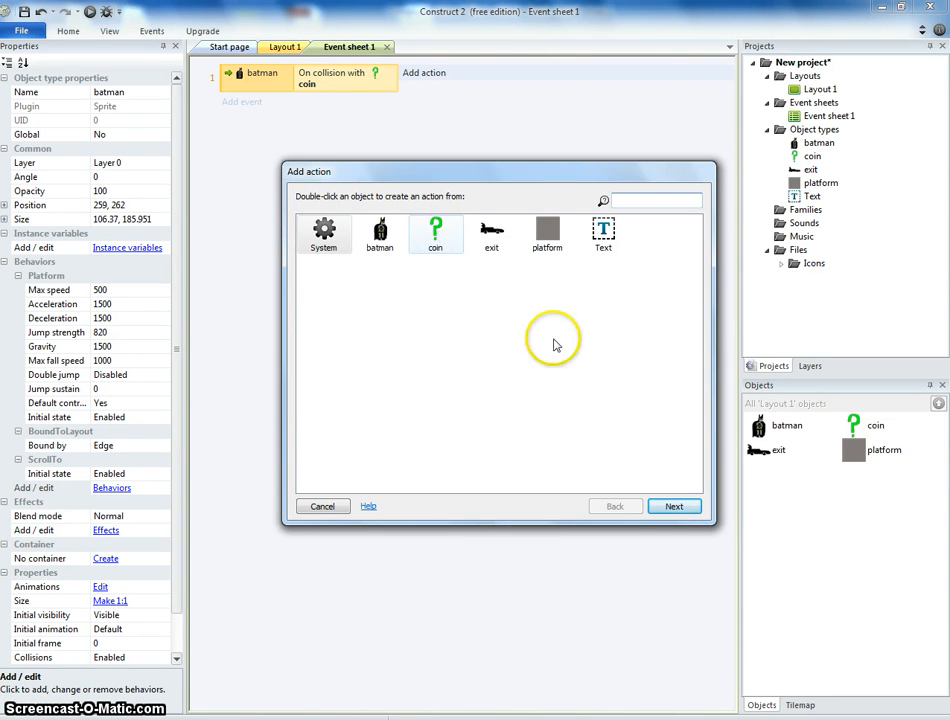
click(322, 506)
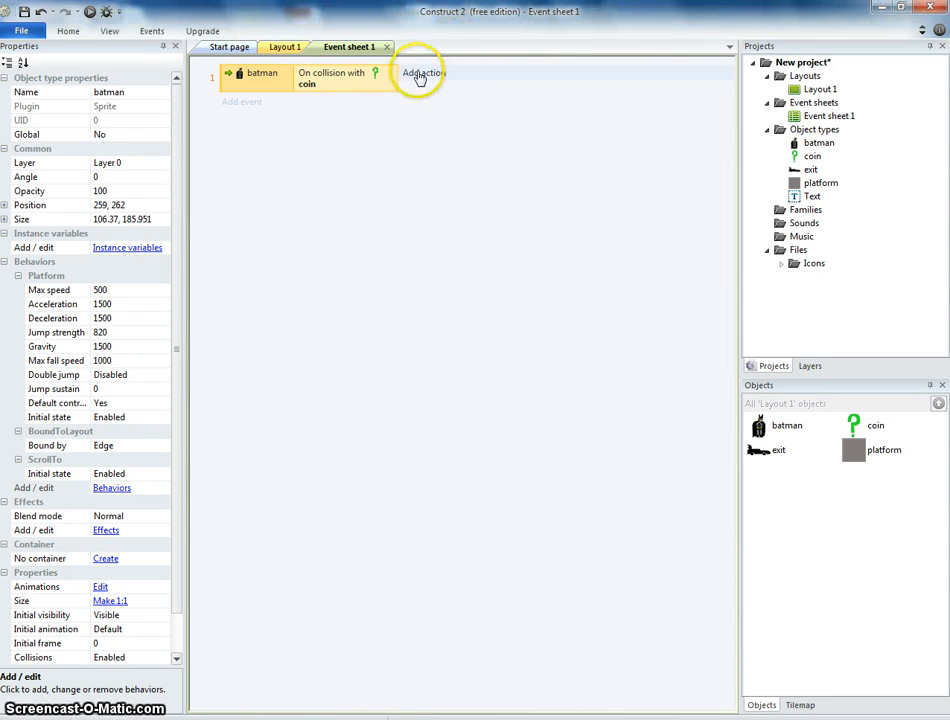
click(422, 75)
double_click(445, 296)
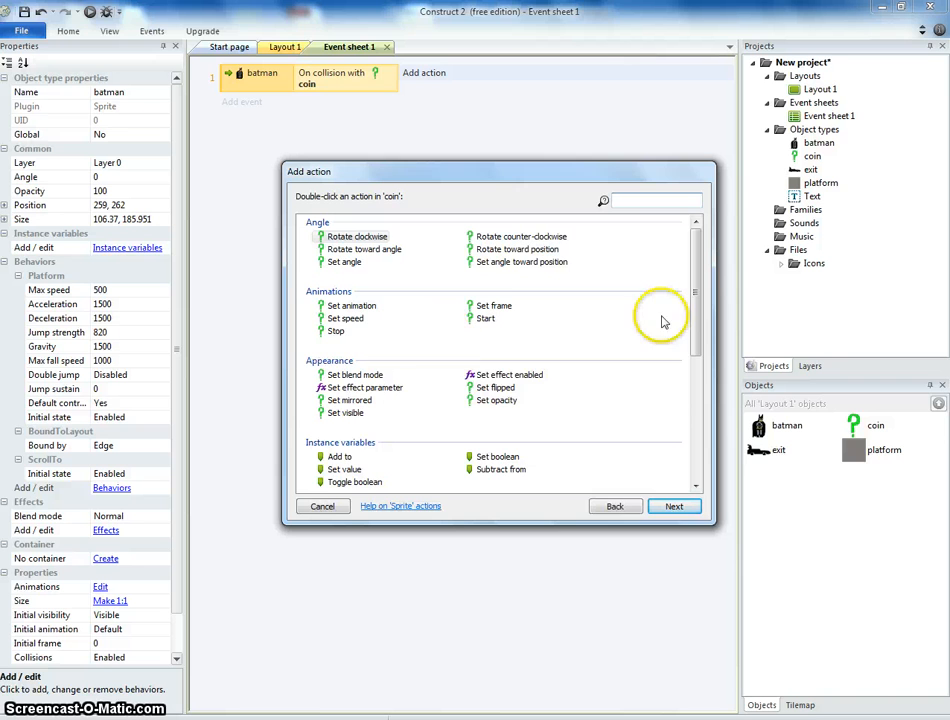
drag(697, 301, 697, 360)
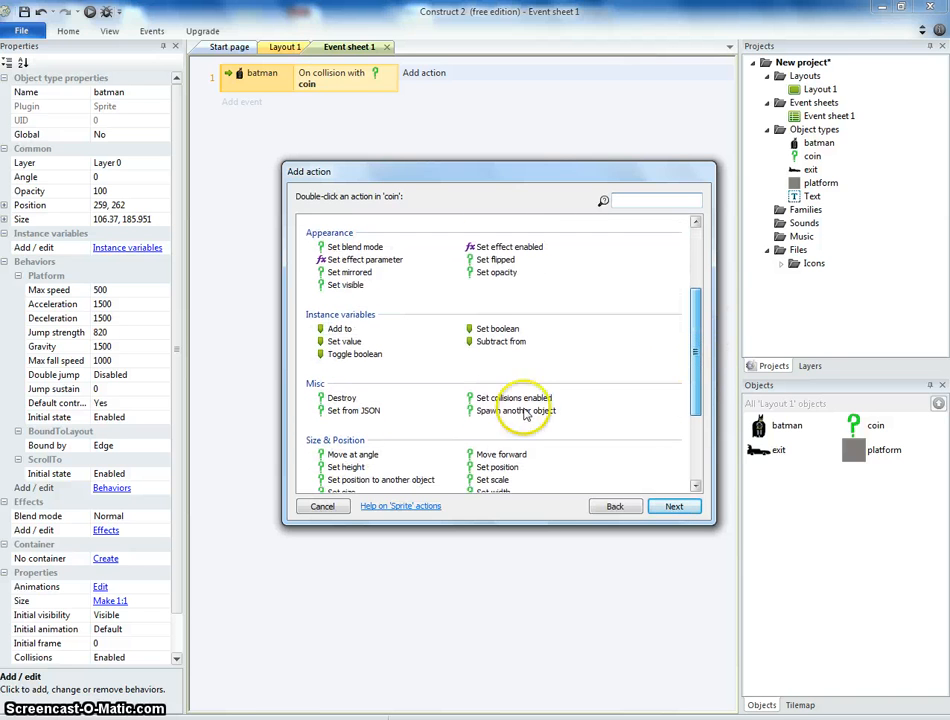
click(340, 398)
click(674, 507)
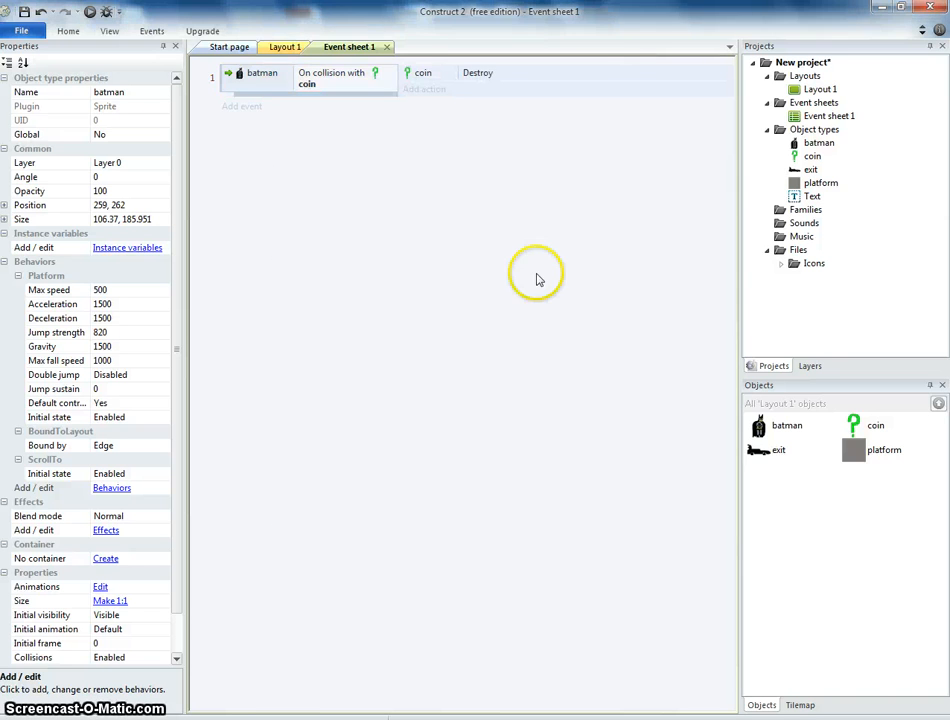
Preview the game and move batman to test collecting coins.
click(89, 12)
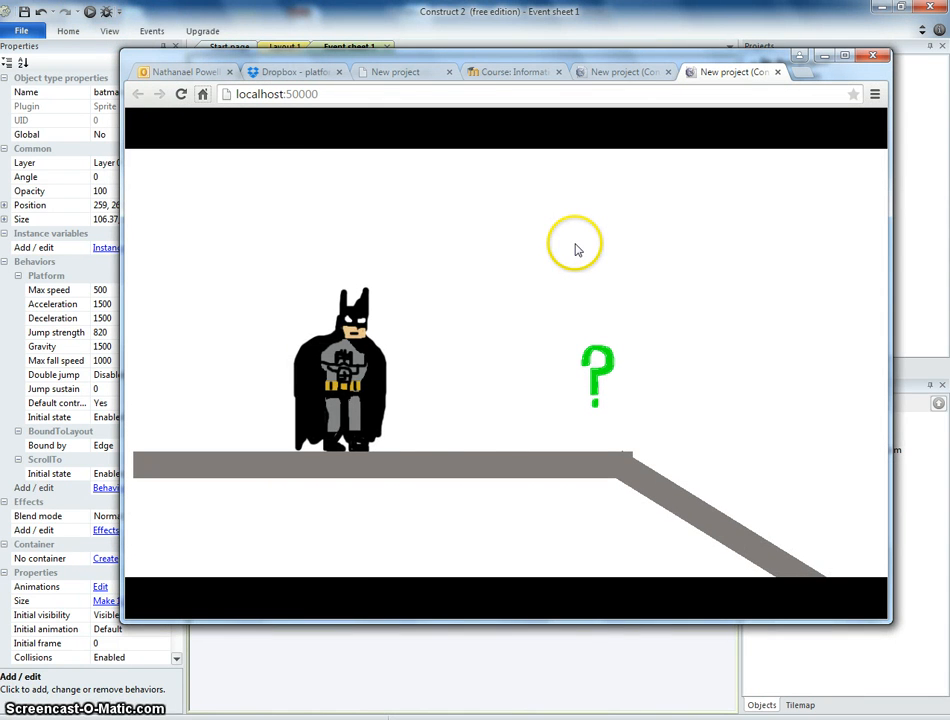
key(Right)
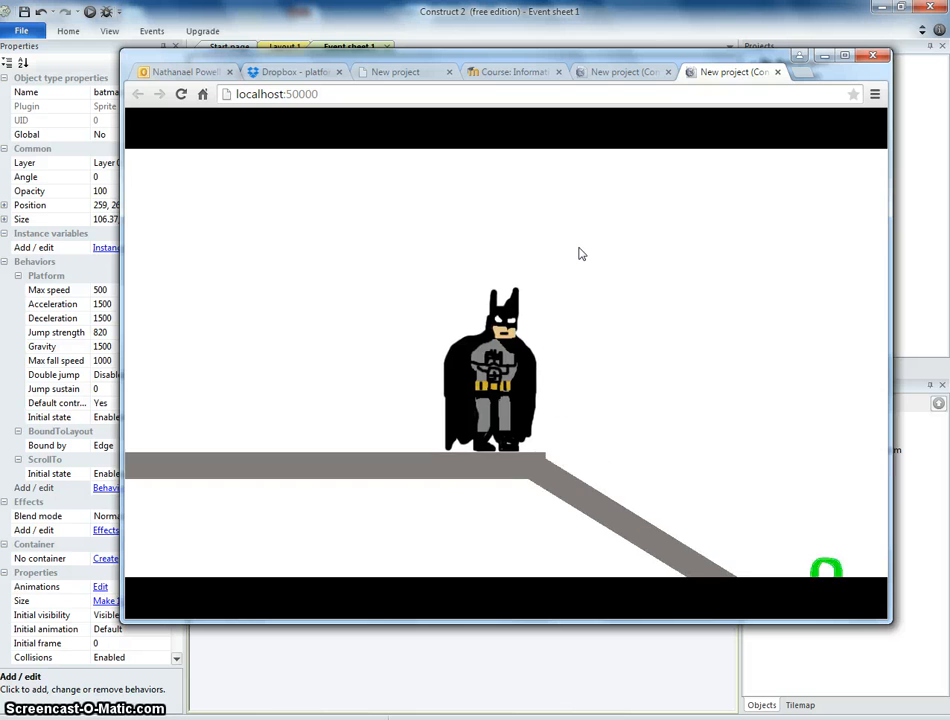
click(556, 20)
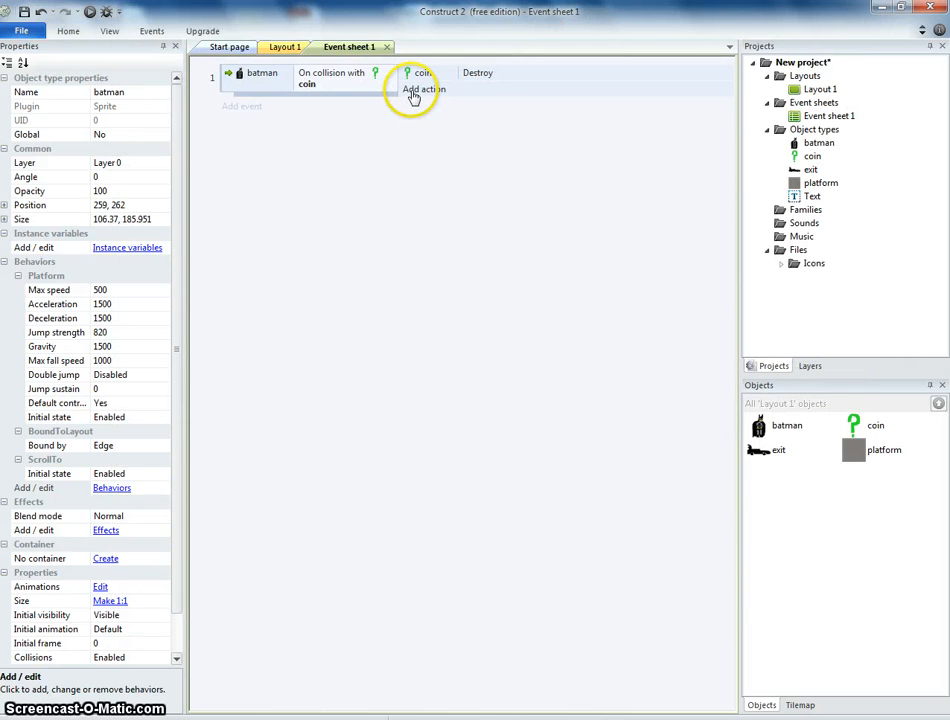
Add a global number variable named score with initial value 0.
right_click(427, 186)
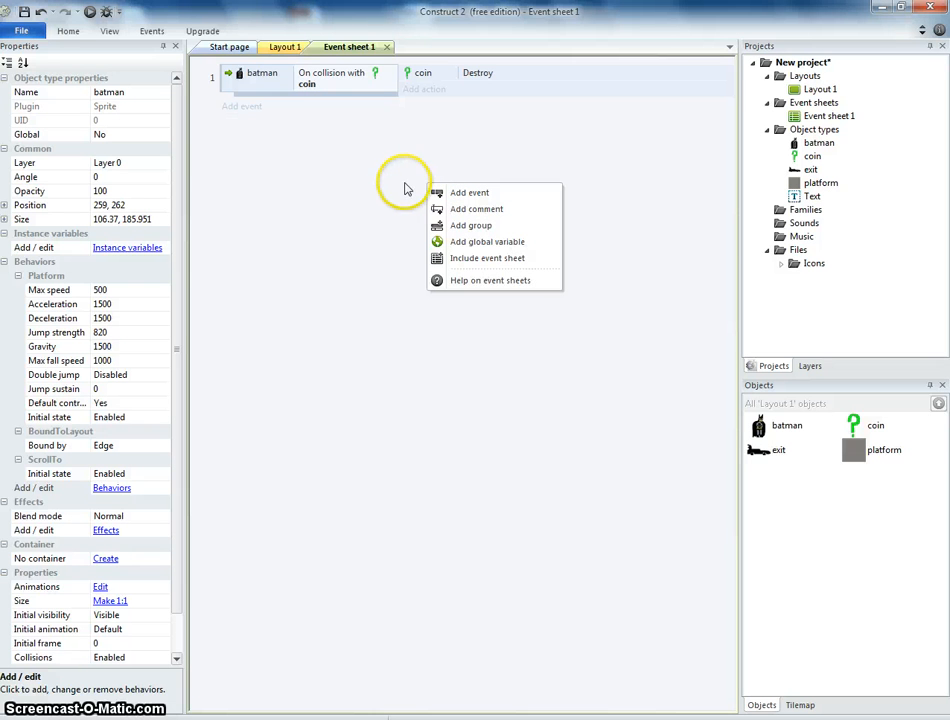
right_click(391, 183)
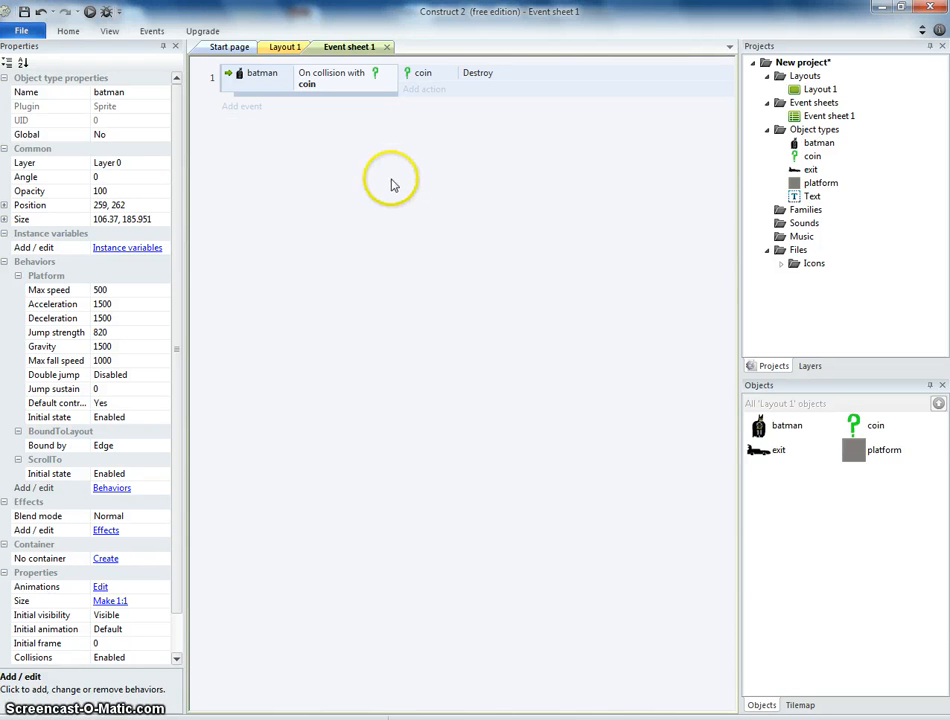
click(459, 240)
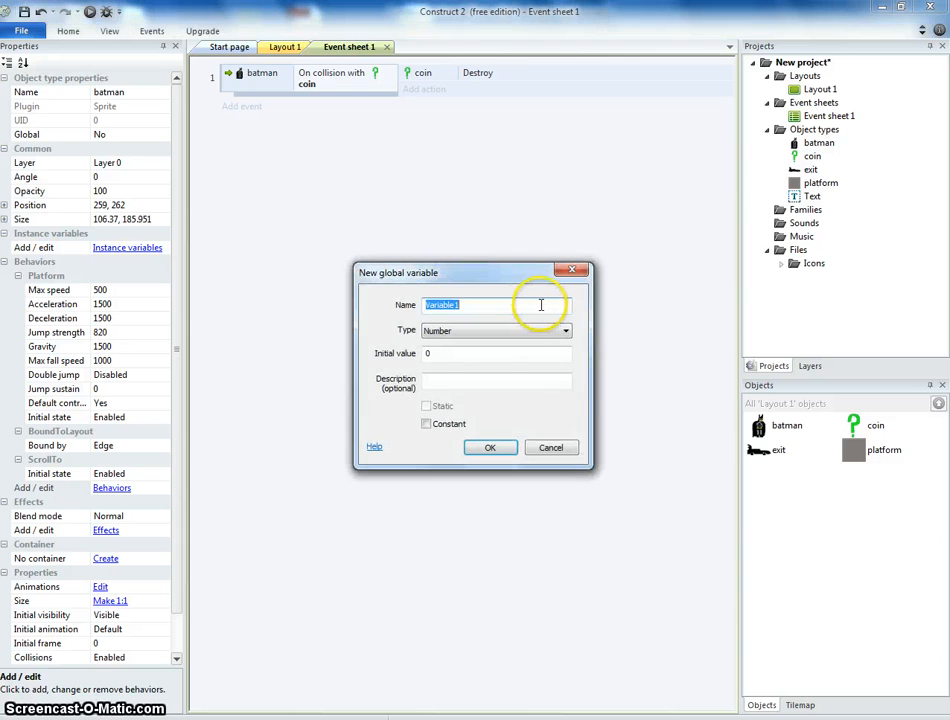
click(490, 447)
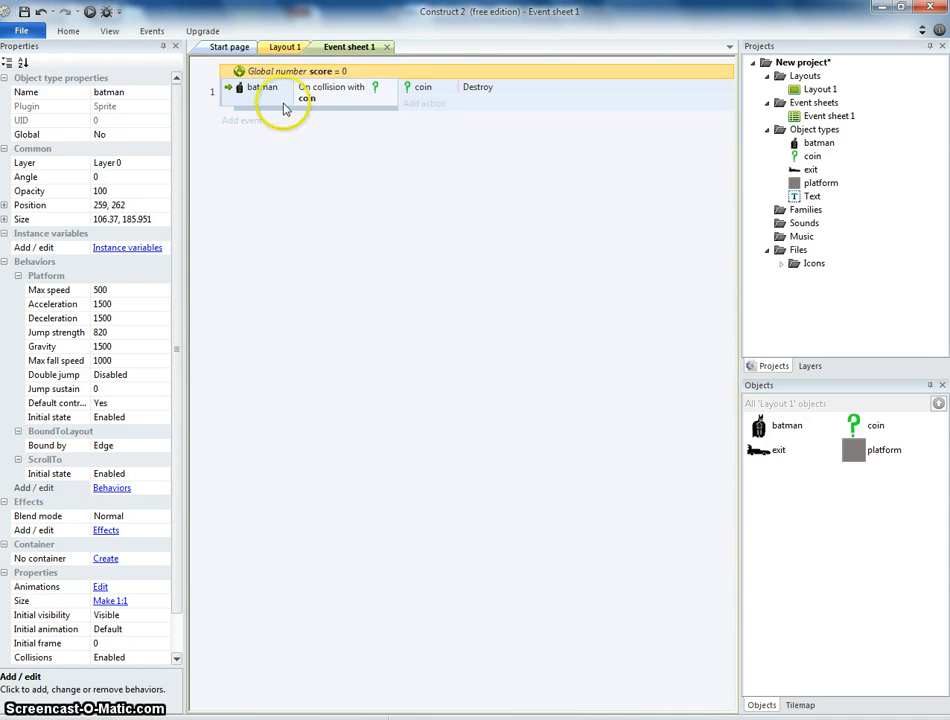
Add a System action to the collision event that adds 1 to score.
click(432, 106)
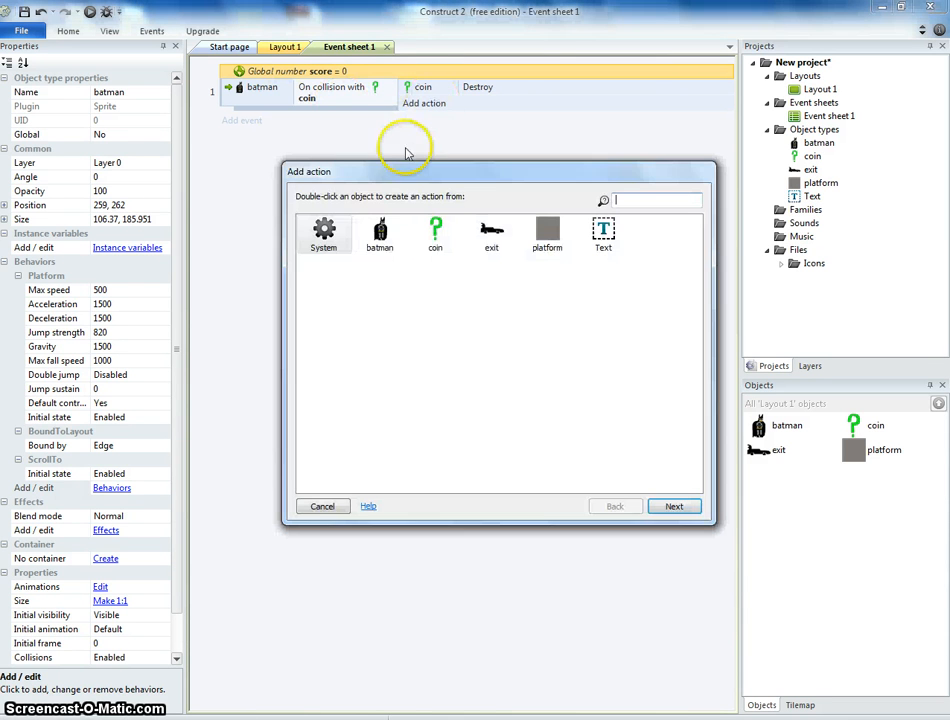
double_click(325, 235)
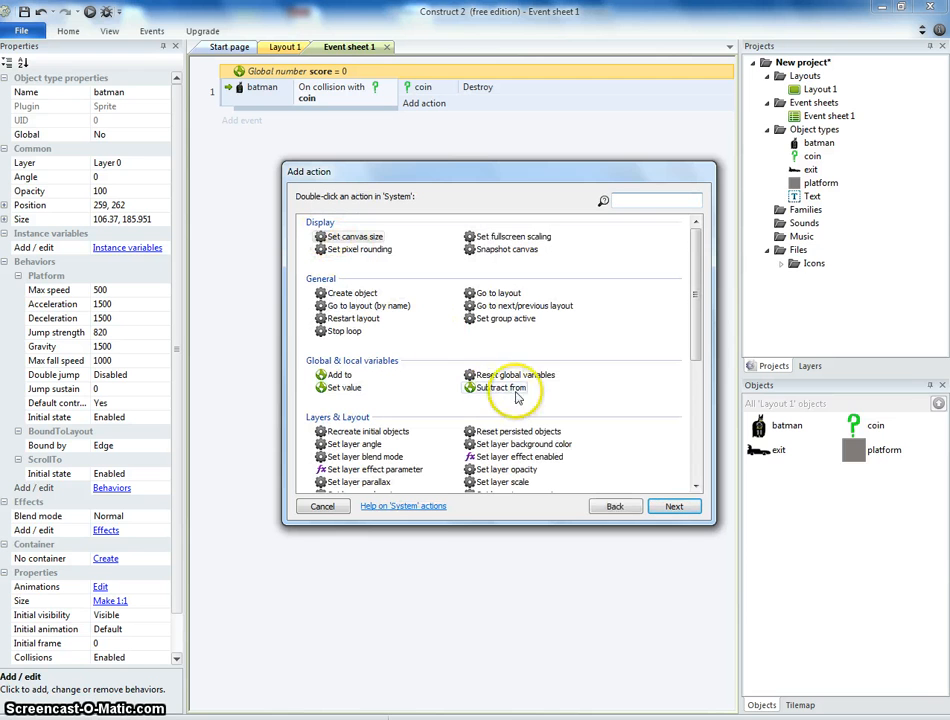
double_click(340, 375)
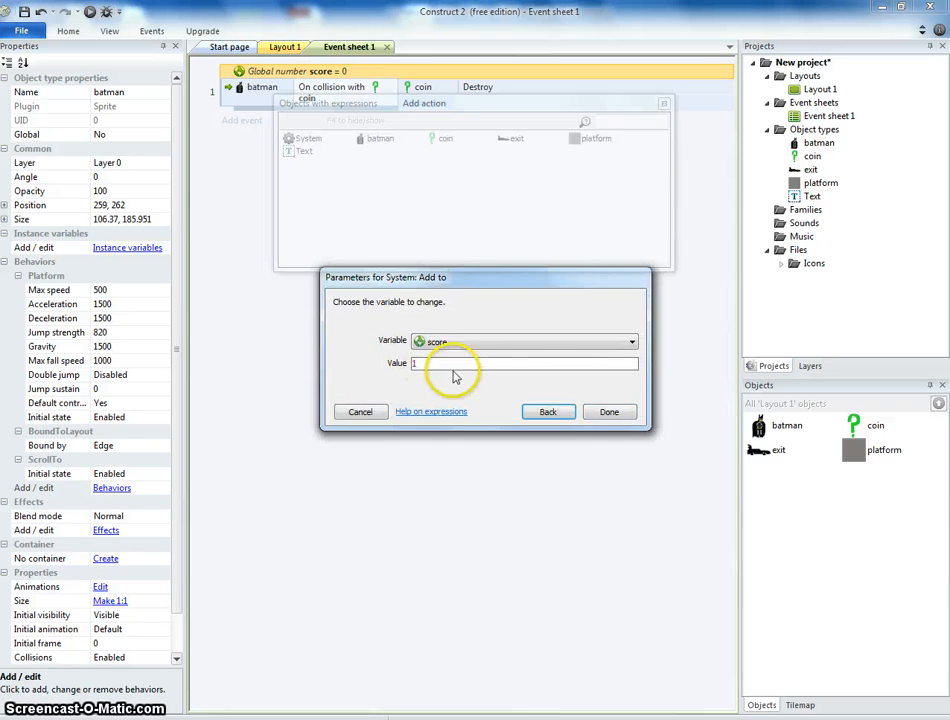
click(613, 410)
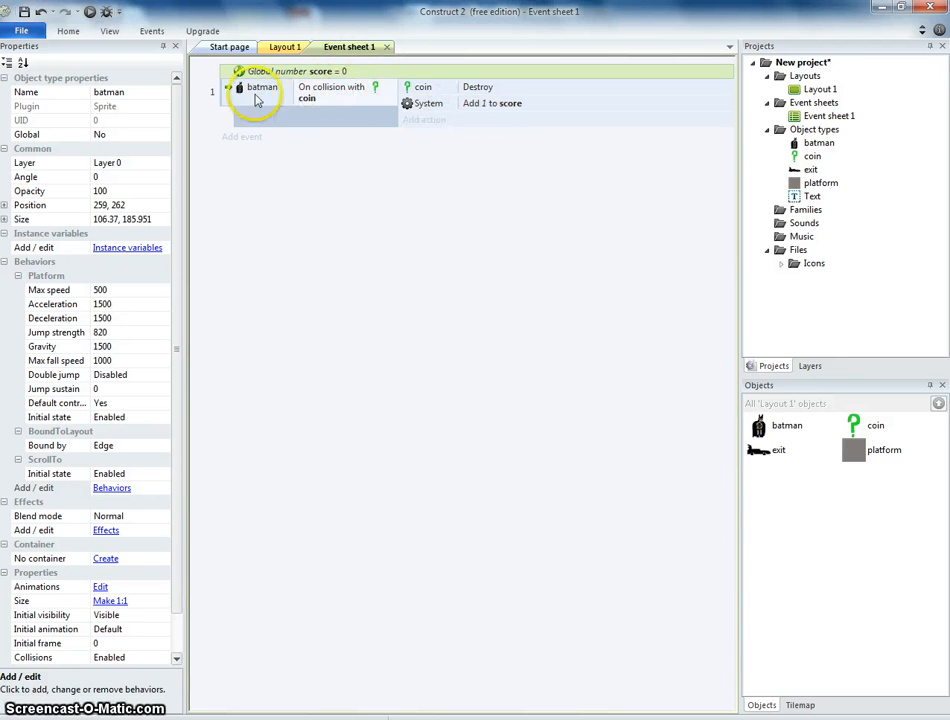
Add a new layer at the top of Layout 1 and rename it HUD.
click(232, 50)
click(297, 47)
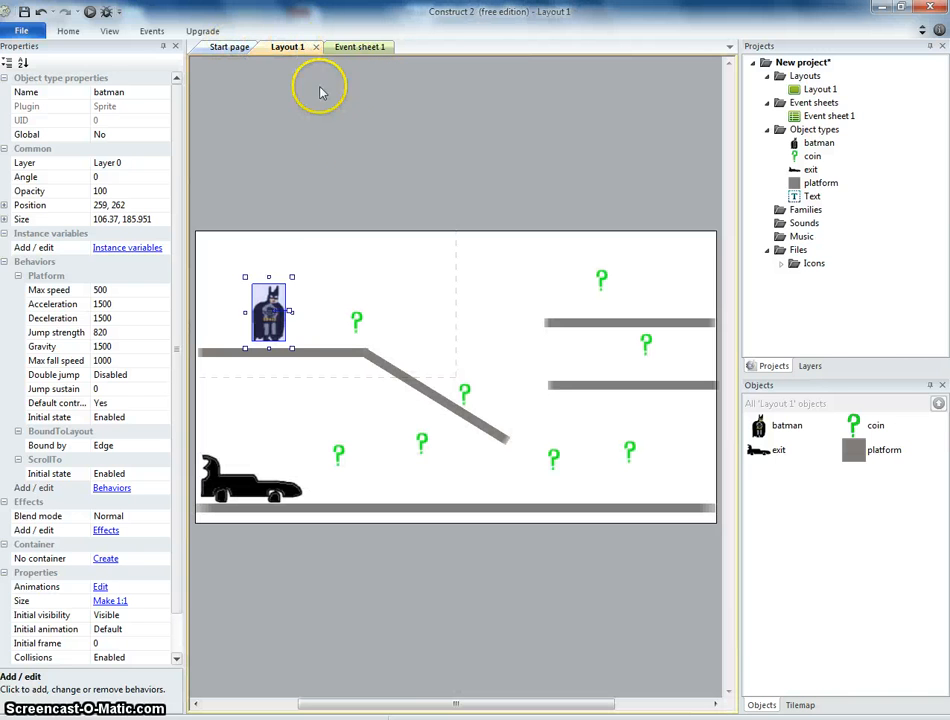
click(374, 231)
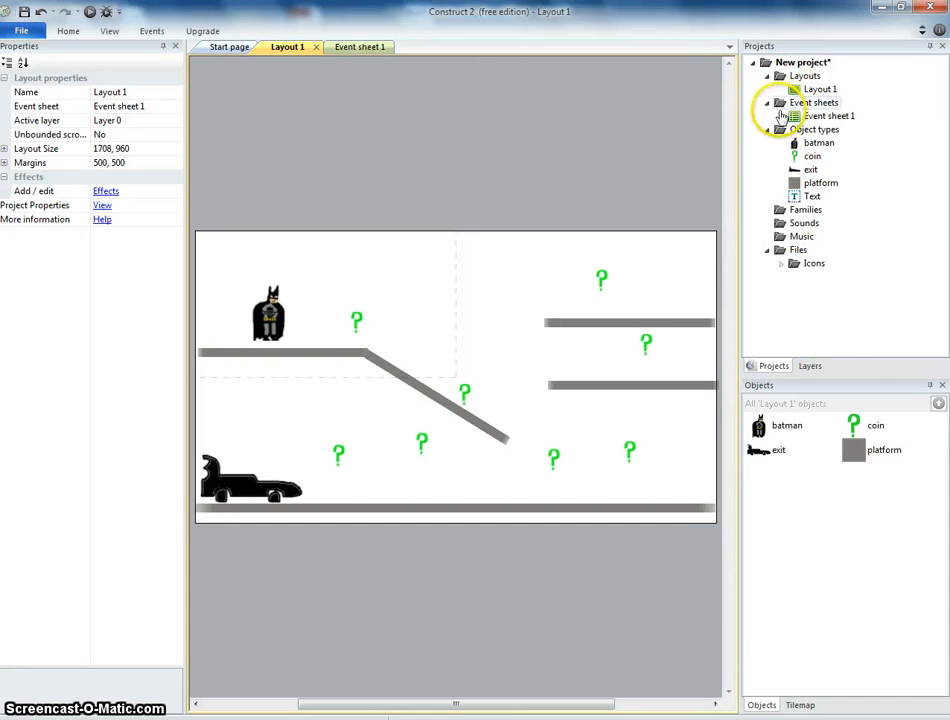
click(810, 366)
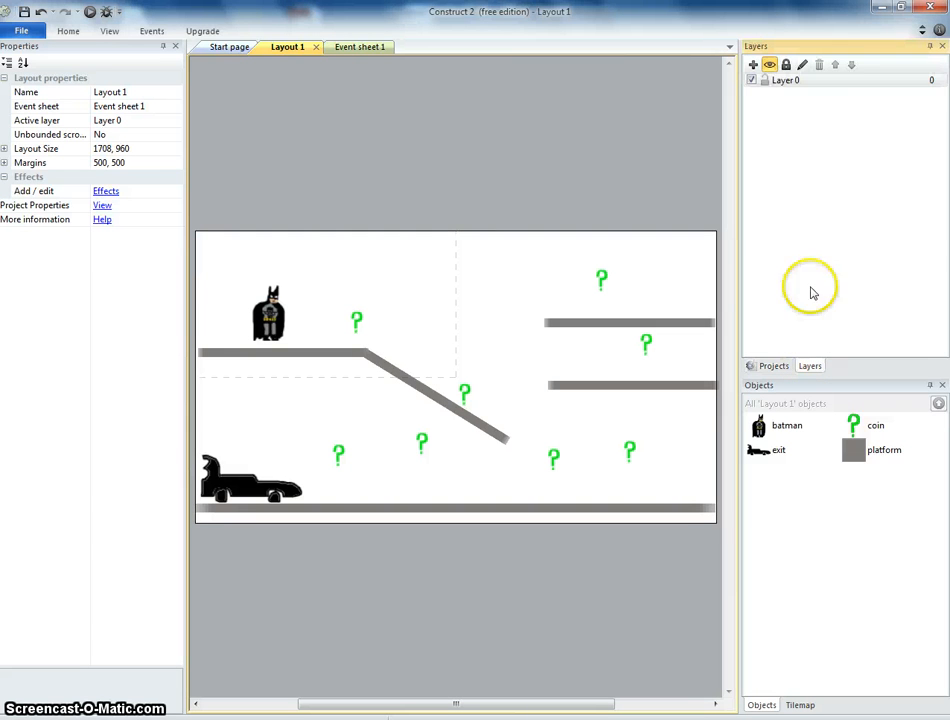
click(753, 66)
click(784, 96)
click(785, 81)
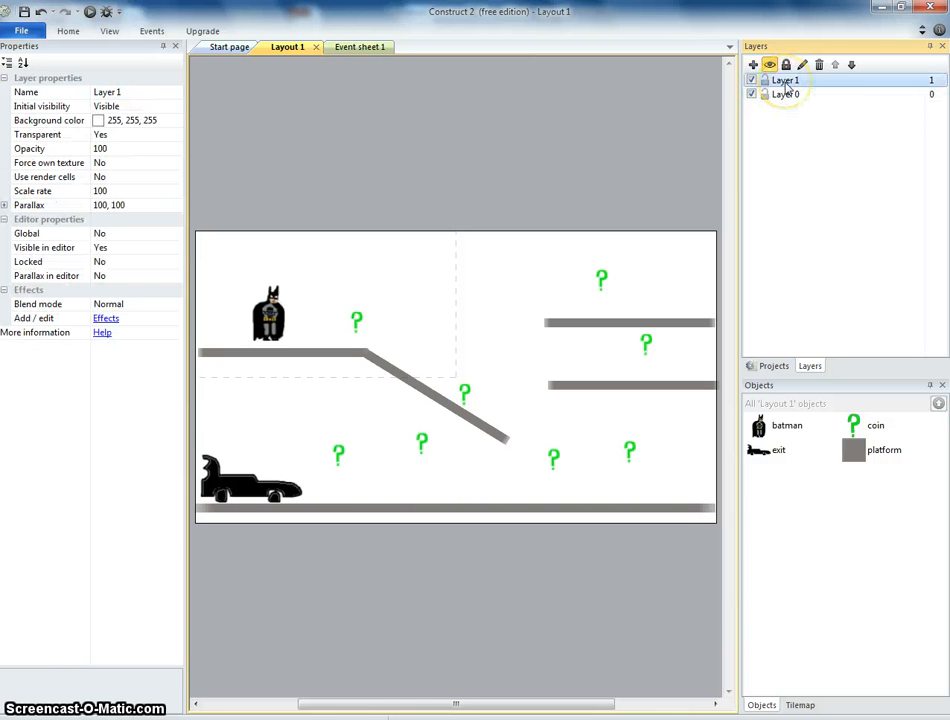
right_click(786, 82)
click(823, 170)
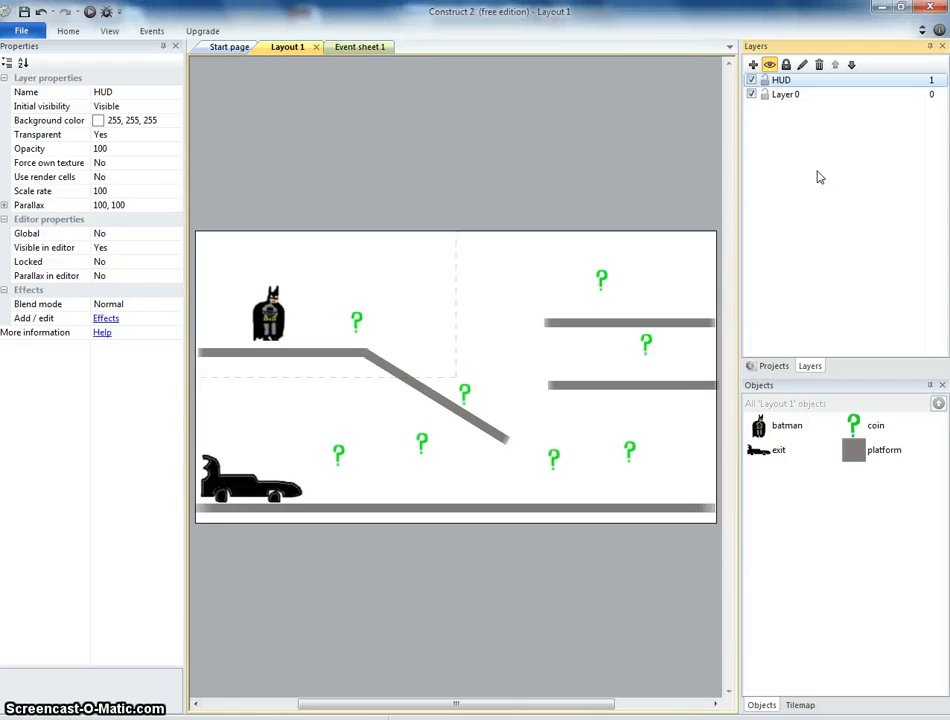
Set the HUD layer's parallax to 0, 0.
click(808, 153)
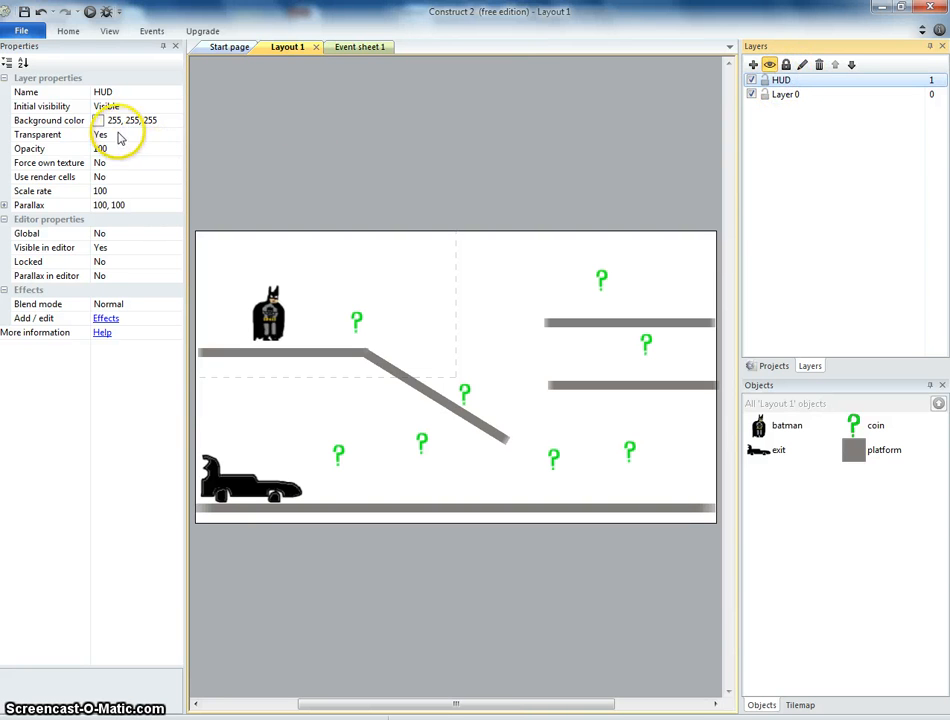
click(105, 205)
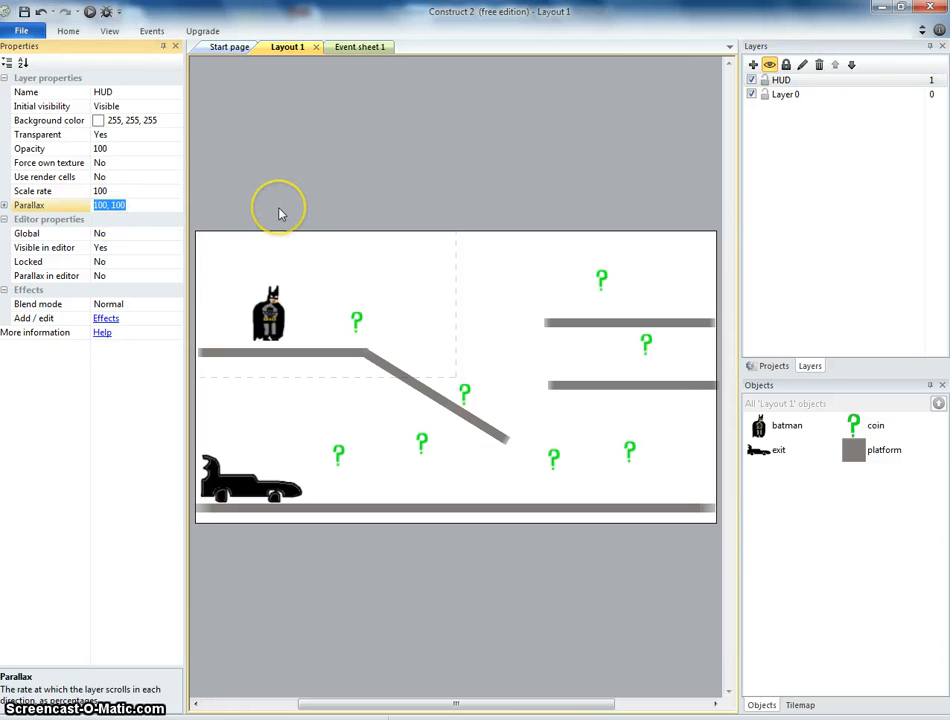
key(Return)
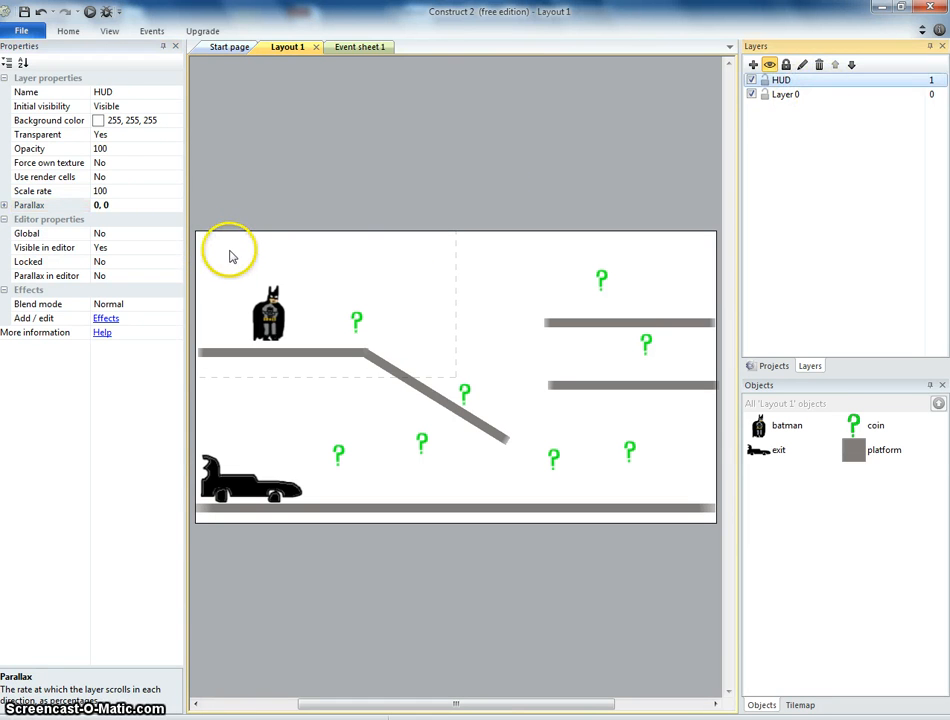
Insert a Text object on the HUD layer near the layout's top-left corner.
double_click(230, 255)
click(631, 385)
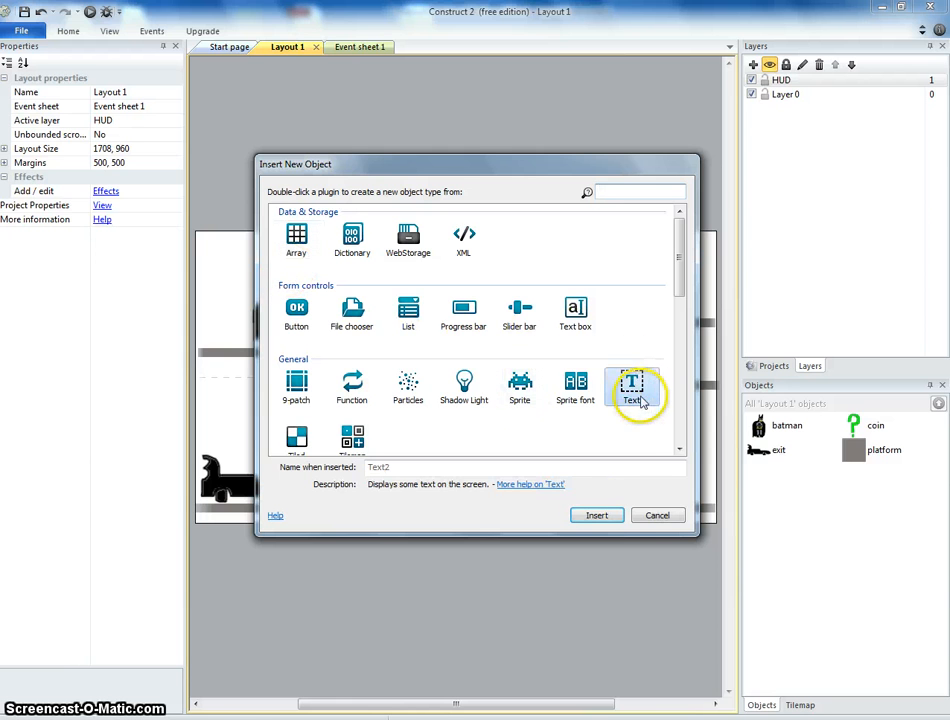
click(620, 516)
click(217, 257)
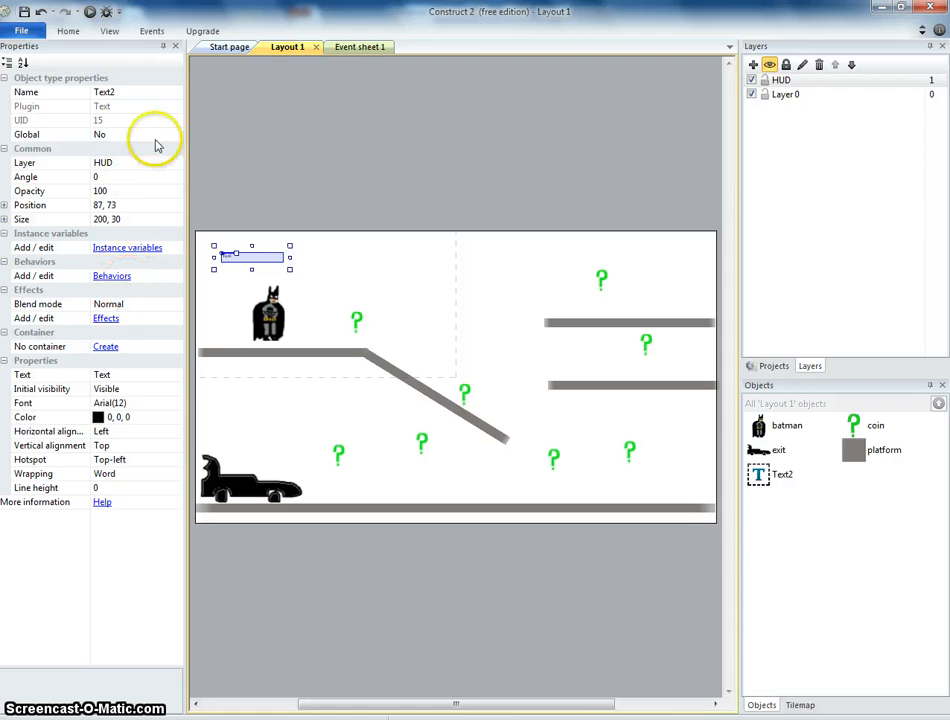
Rename the new Text object to scoreTxt.
click(119, 94)
text(s)
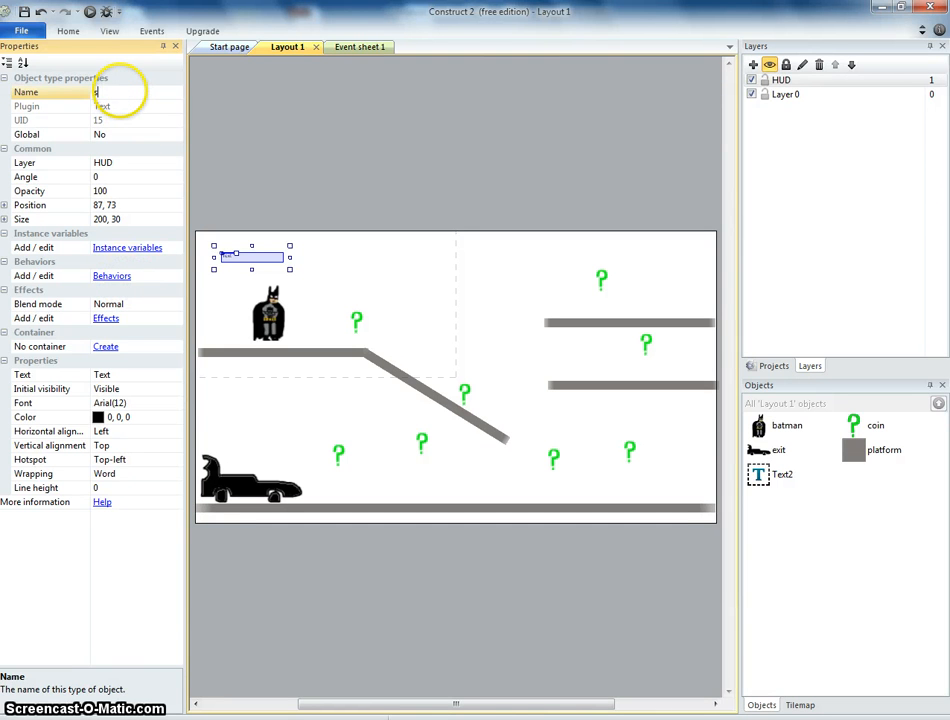
text(coreTxt)
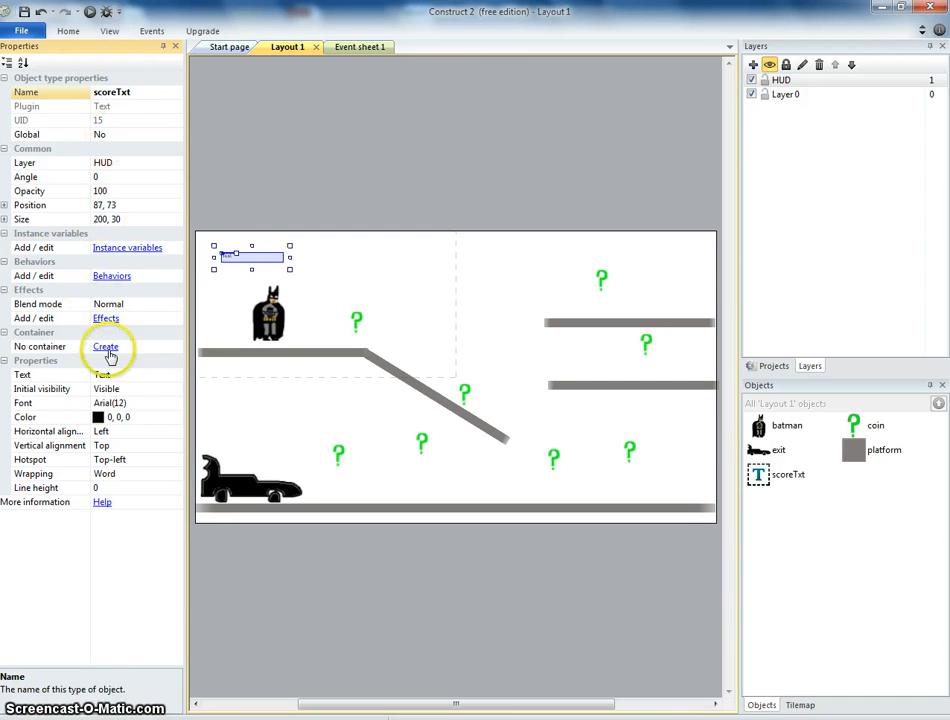
Move the scoreTxt object to the layout's top-left corner, at about position 21, 27.
drag(240, 265, 228, 245)
click(240, 226)
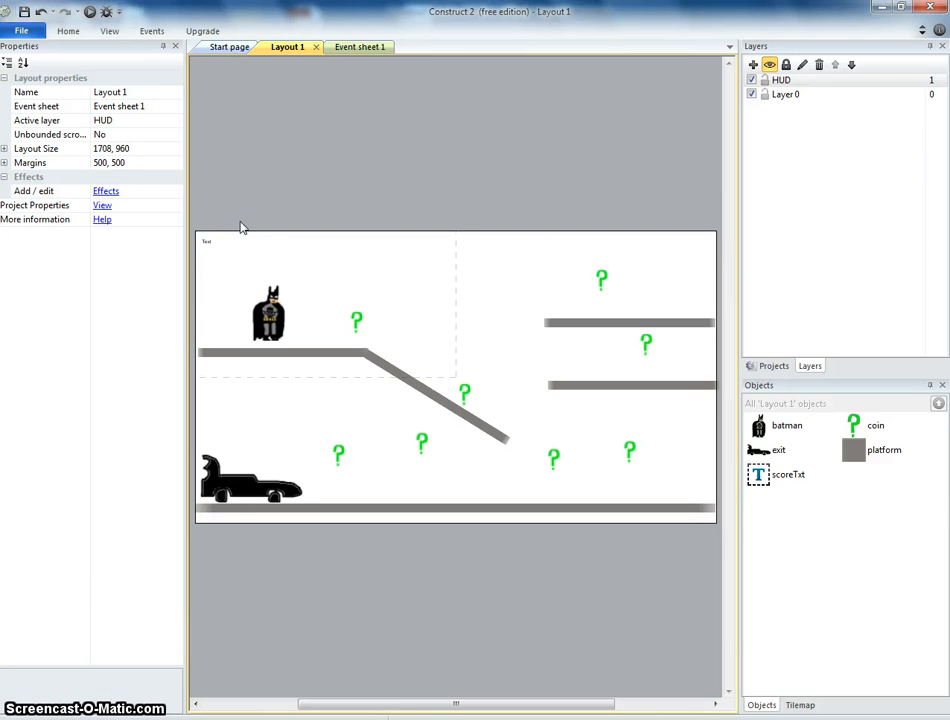
click(223, 242)
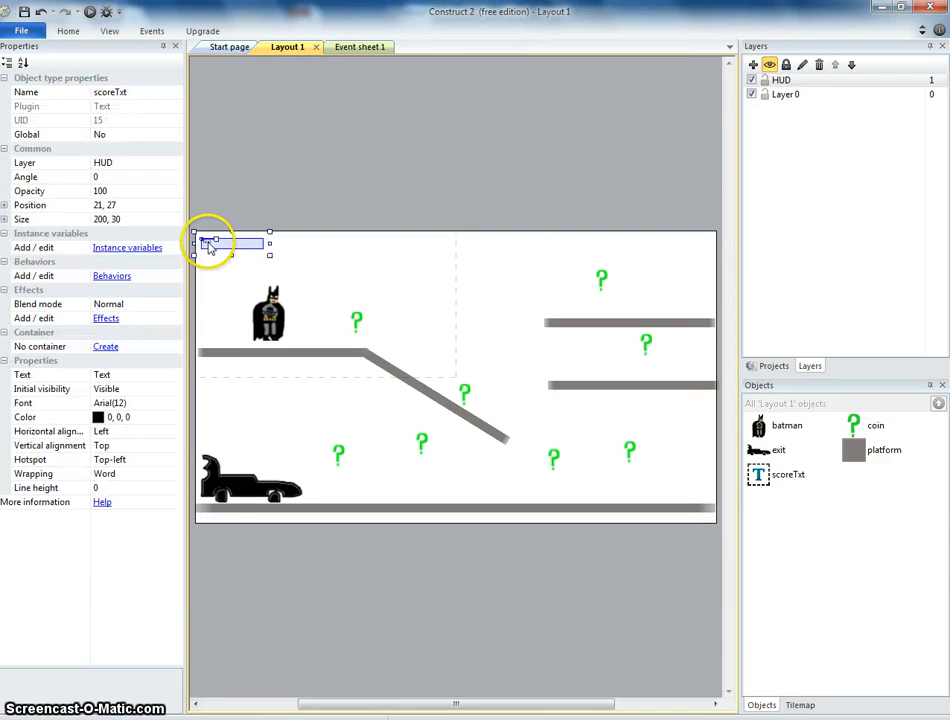
click(283, 219)
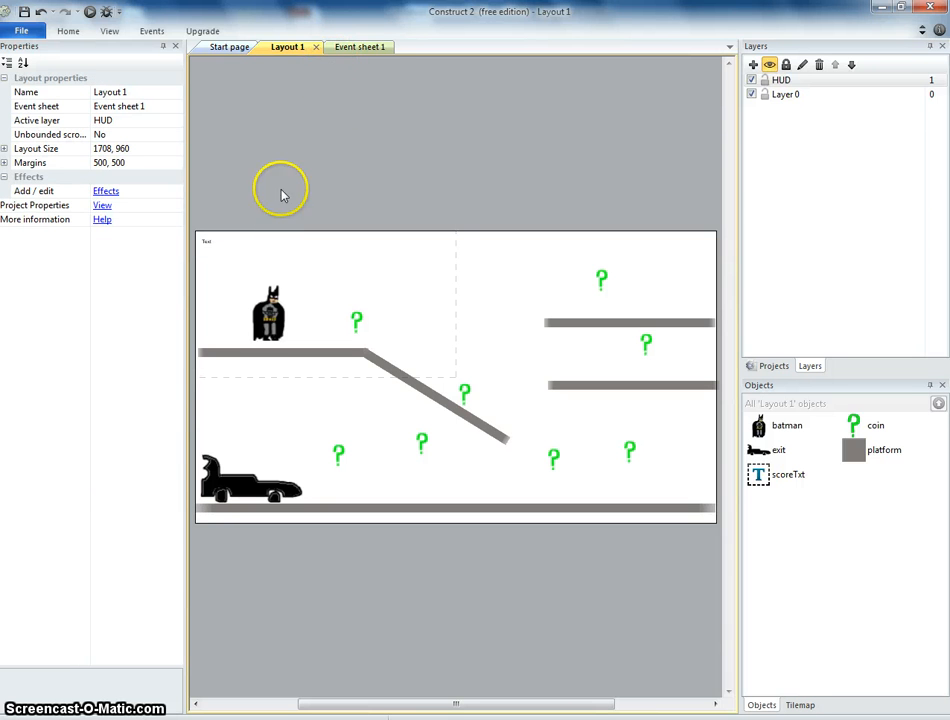
In the event sheet, add a new System event with the Every tick condition.
click(367, 50)
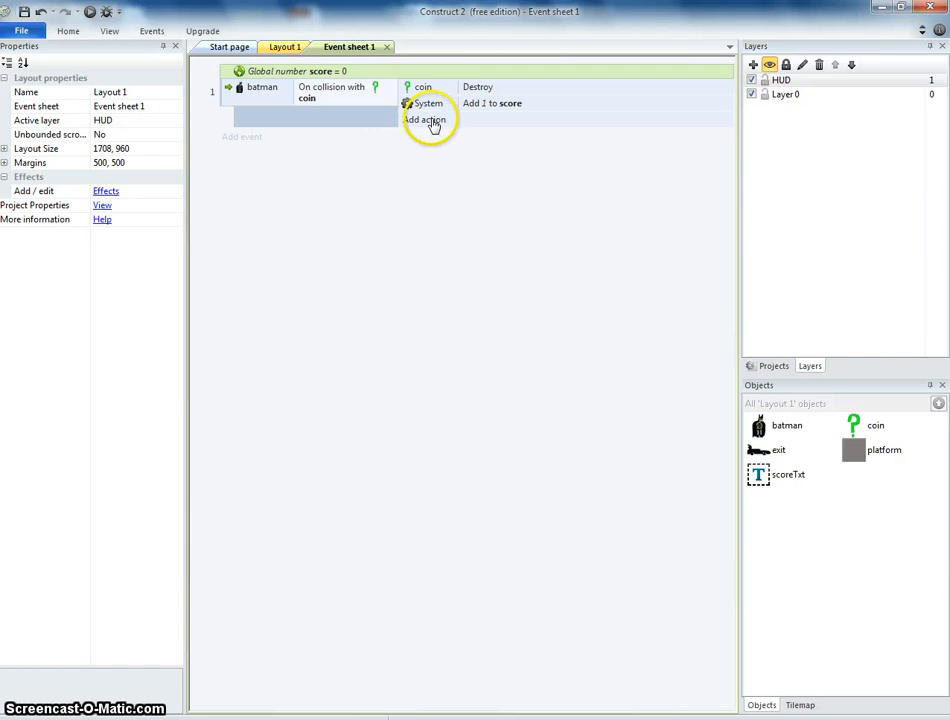
click(239, 138)
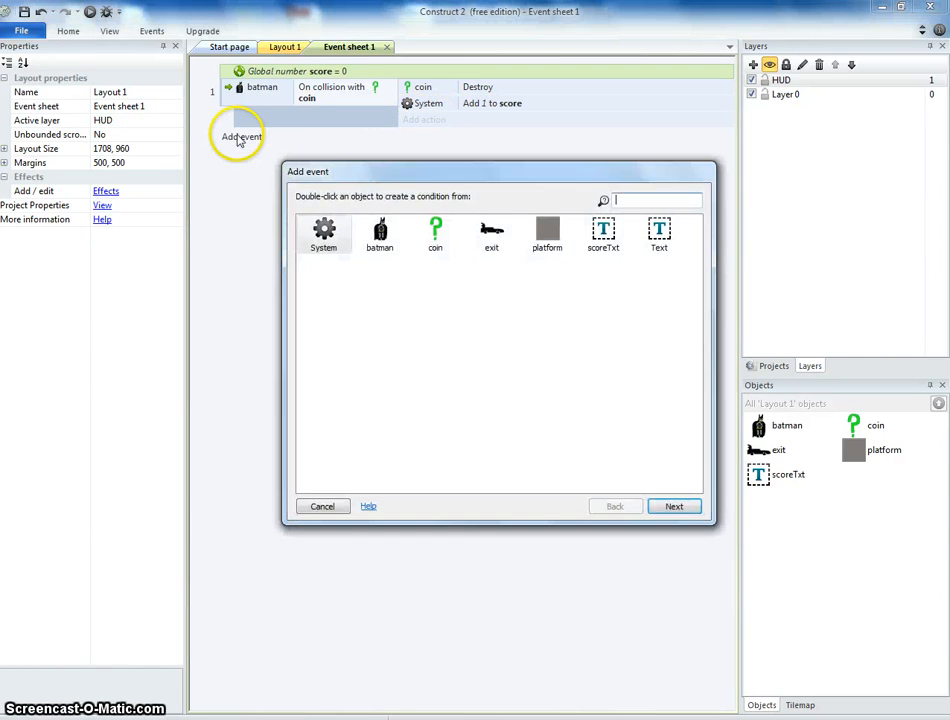
double_click(324, 231)
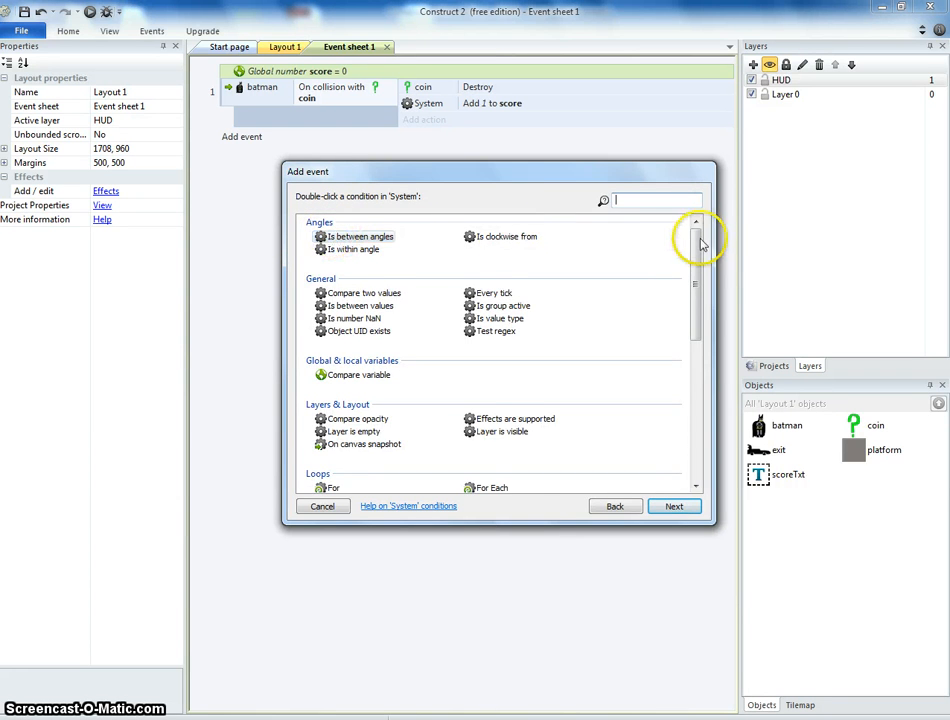
drag(693, 235, 692, 317)
drag(690, 330, 681, 229)
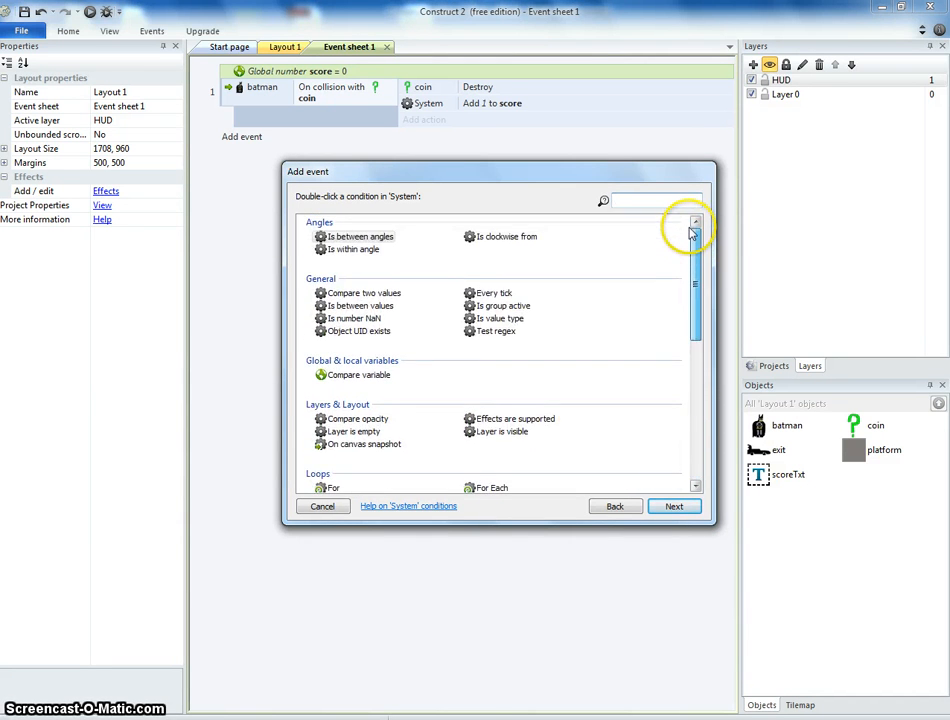
double_click(492, 293)
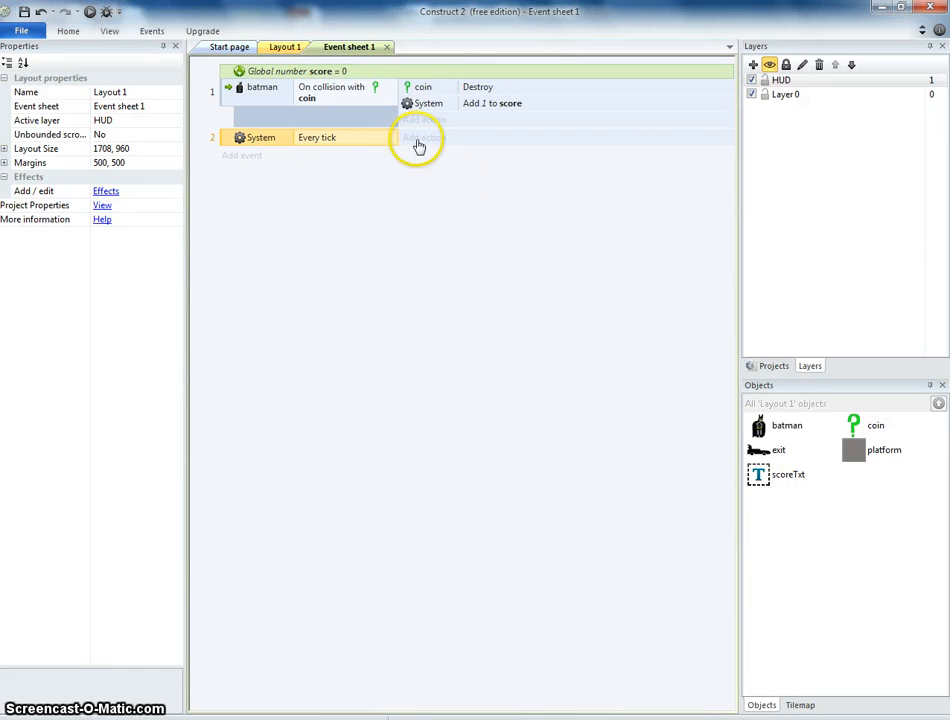
Add a scoreTxt Set text action to the Every tick event with the expression "Score: " &score.
click(420, 140)
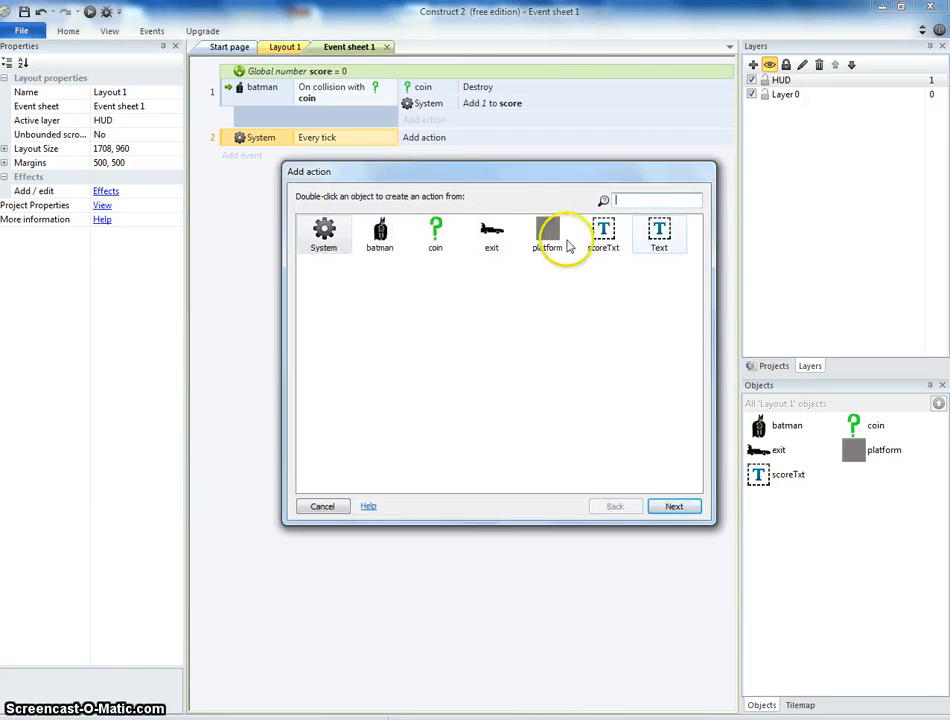
double_click(603, 235)
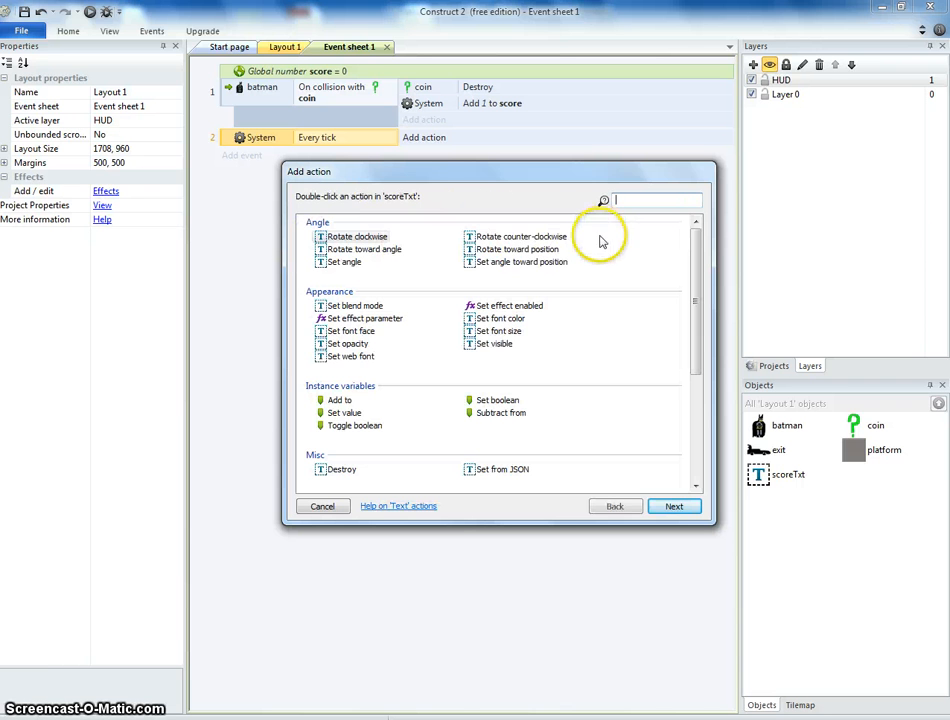
drag(700, 265, 694, 390)
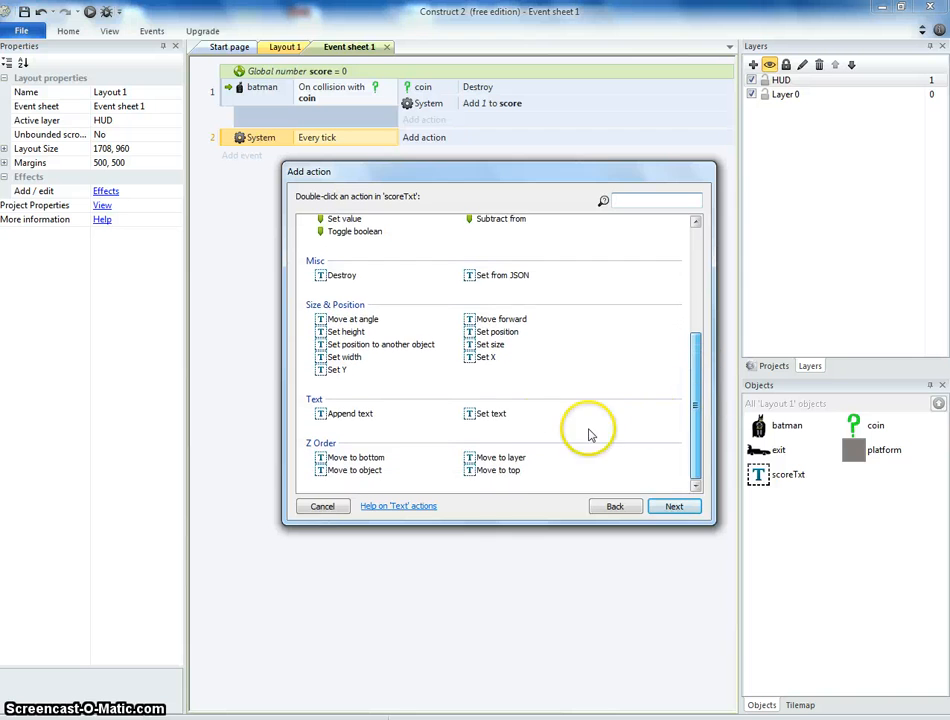
double_click(495, 414)
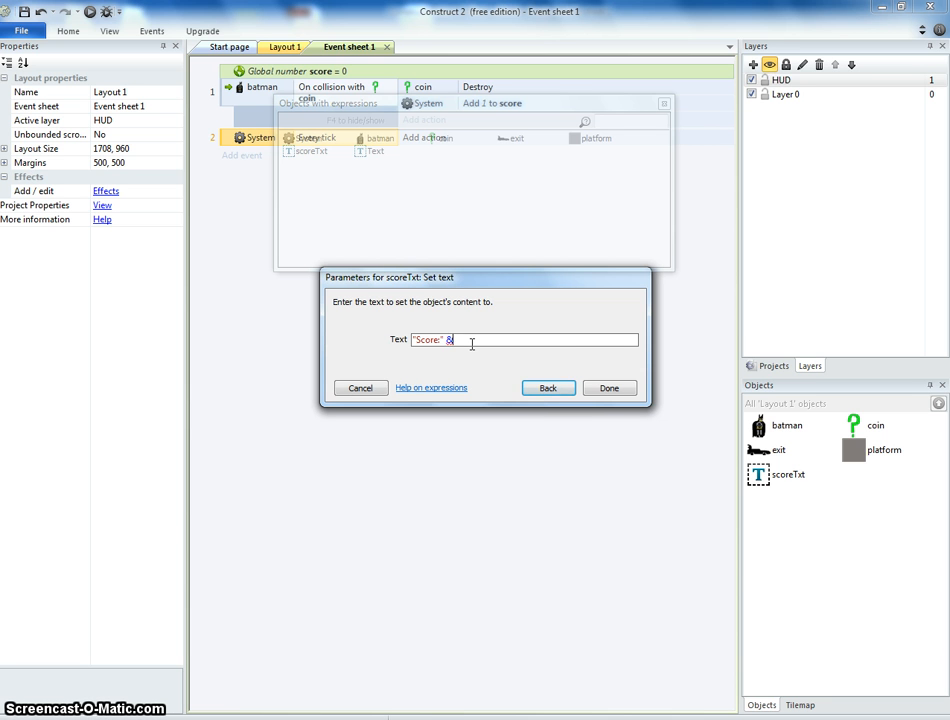
text(score)
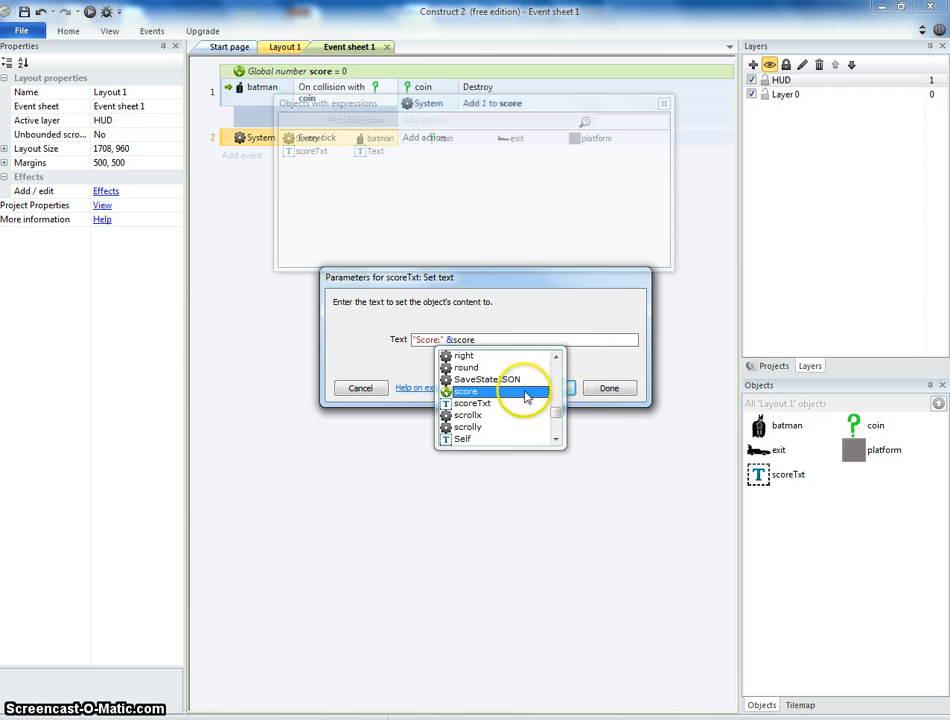
click(525, 393)
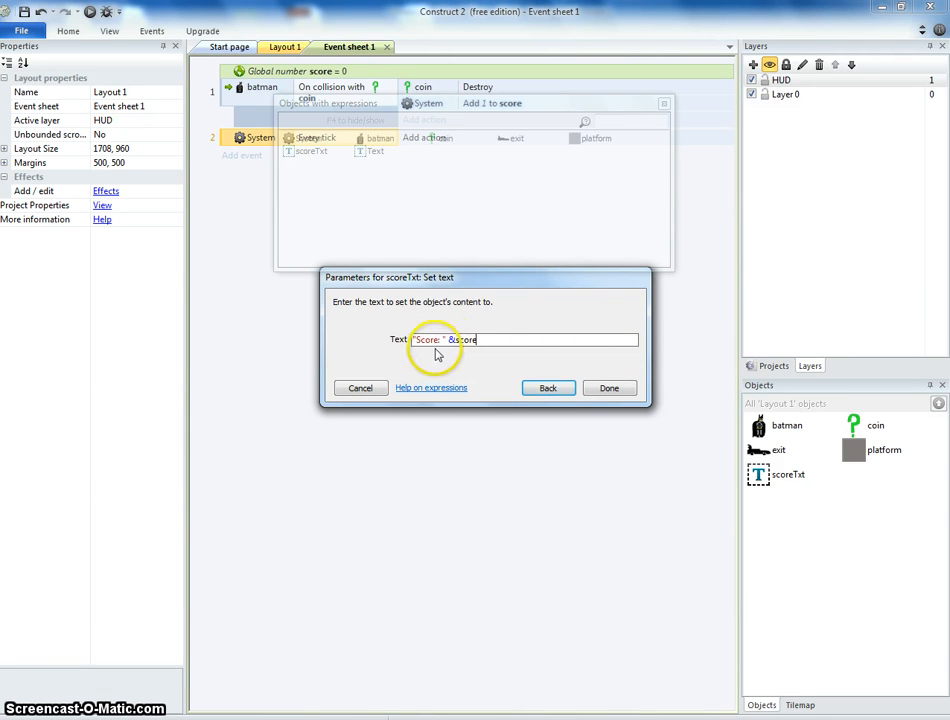
click(607, 390)
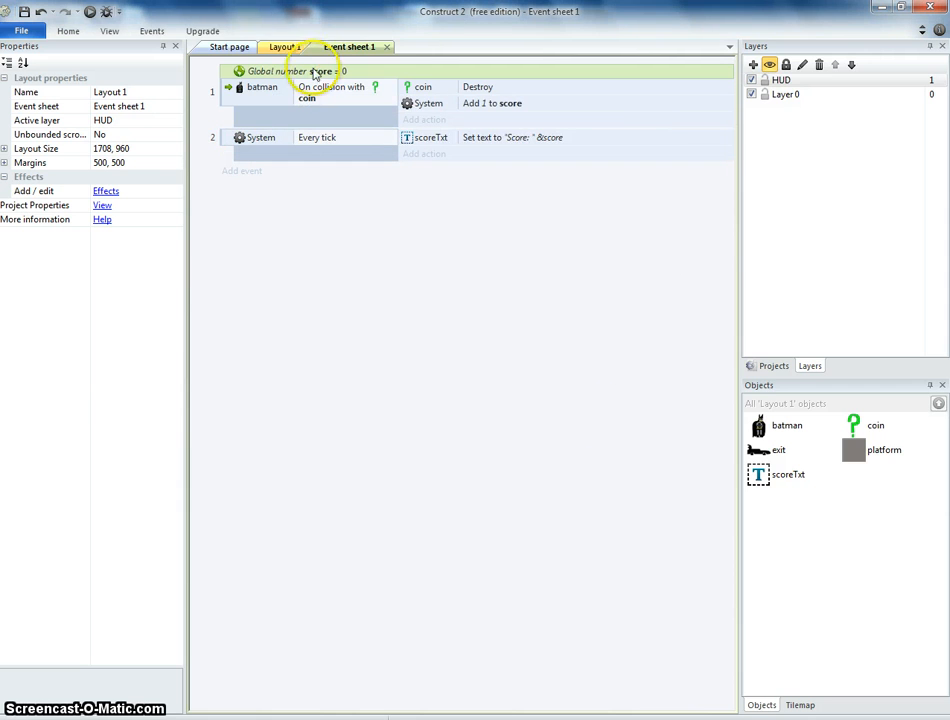
Preview the game in the browser and play through the level collecting coins to test the score display.
click(90, 12)
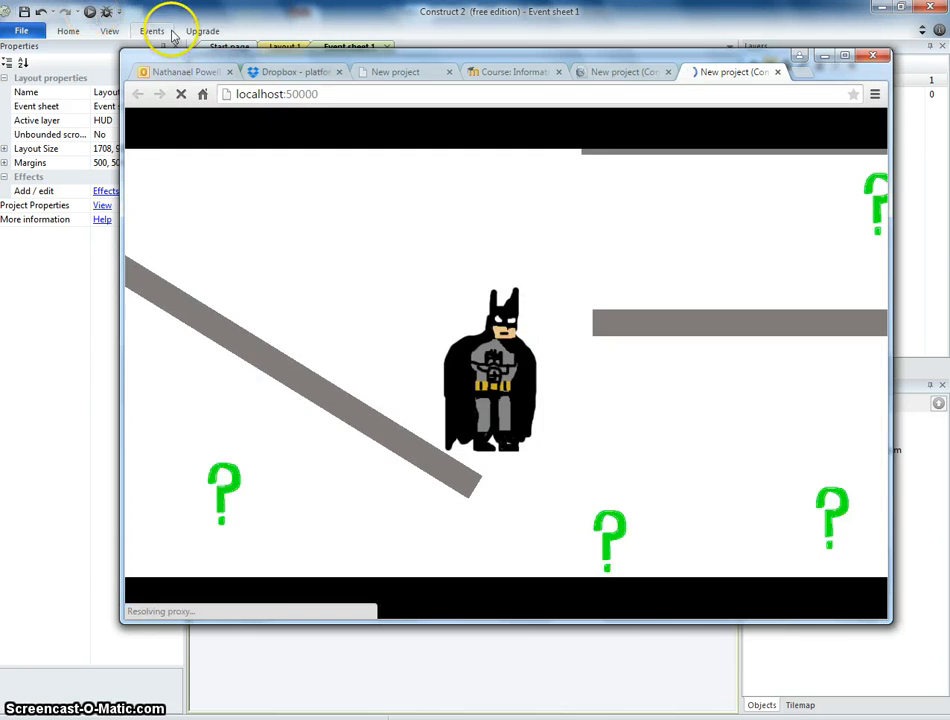
key(Right)
key(Left)
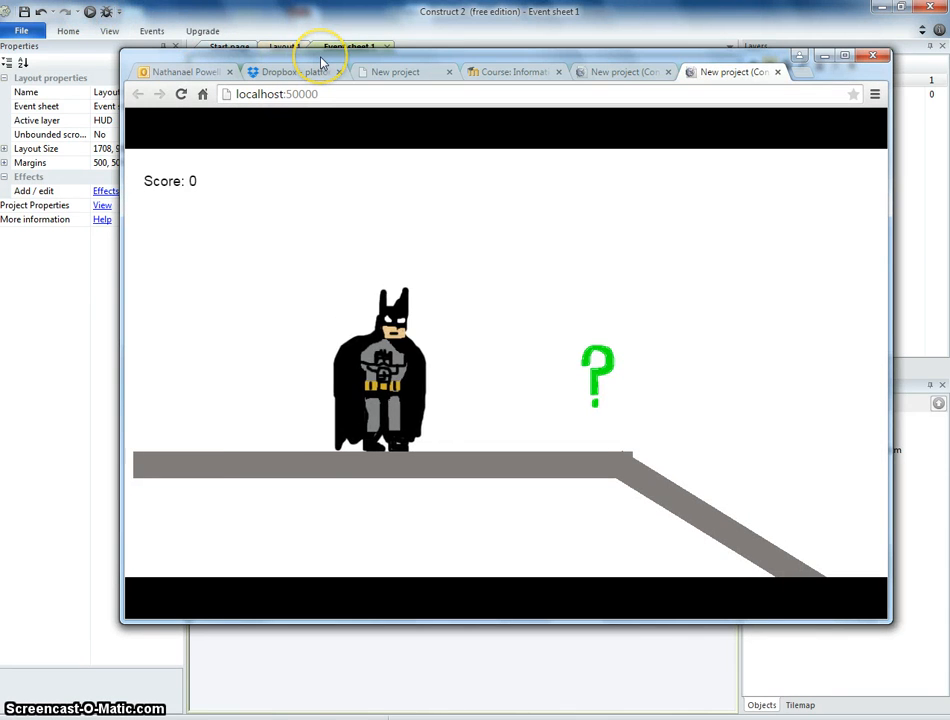
key(Left)
key(Right)
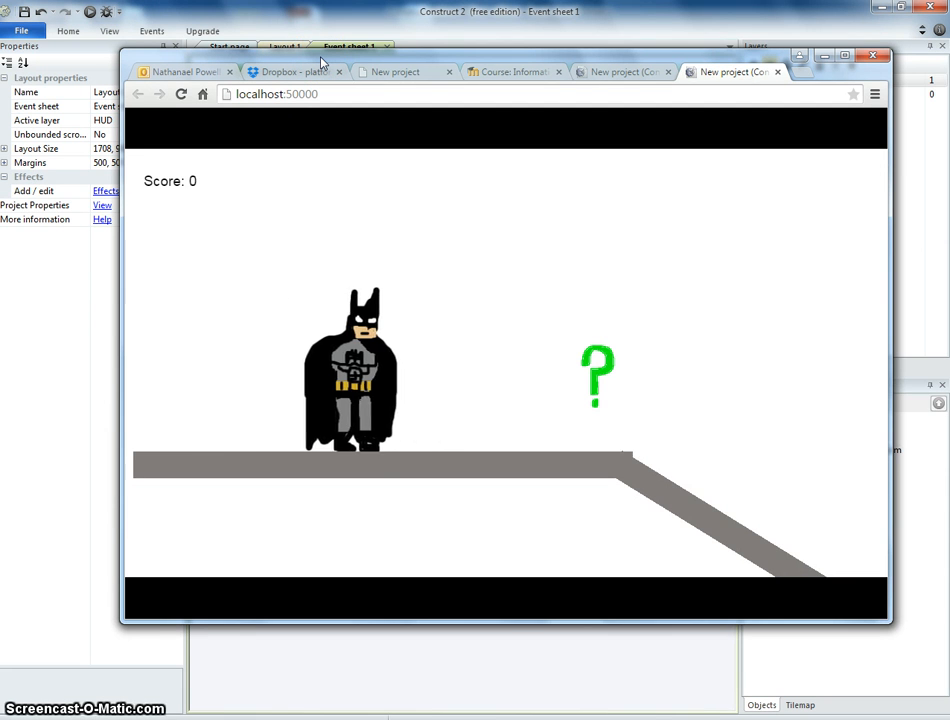
key(Right)
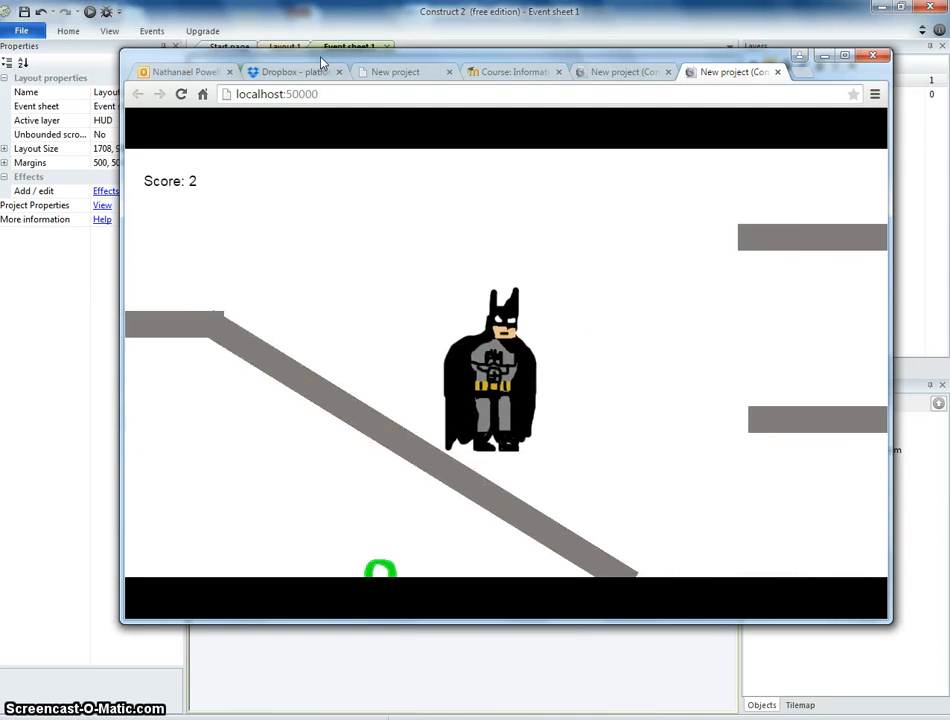
key(Left)
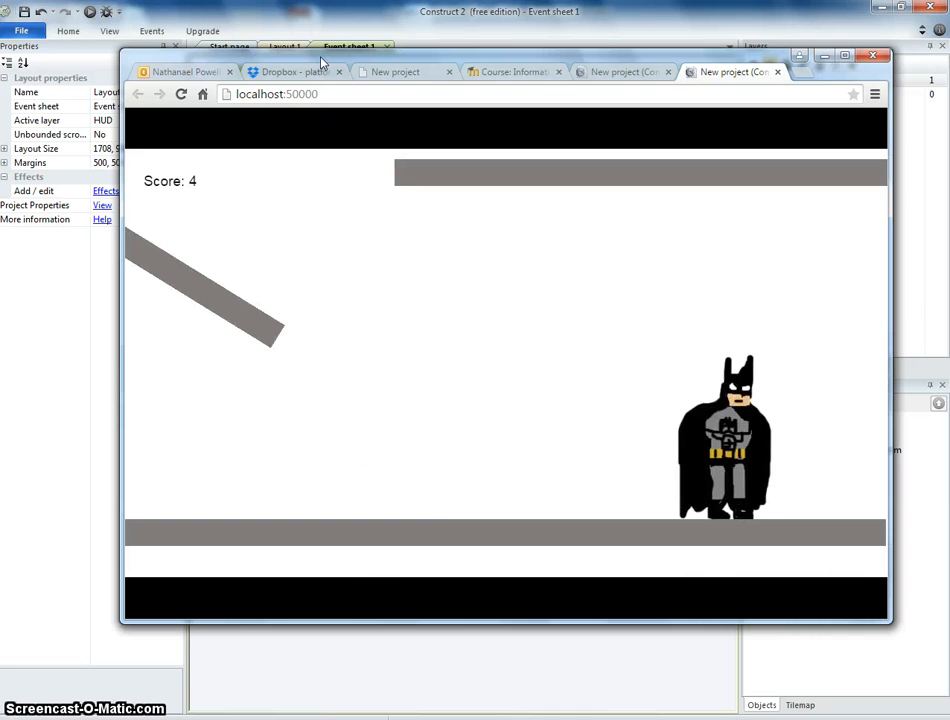
key(Left)
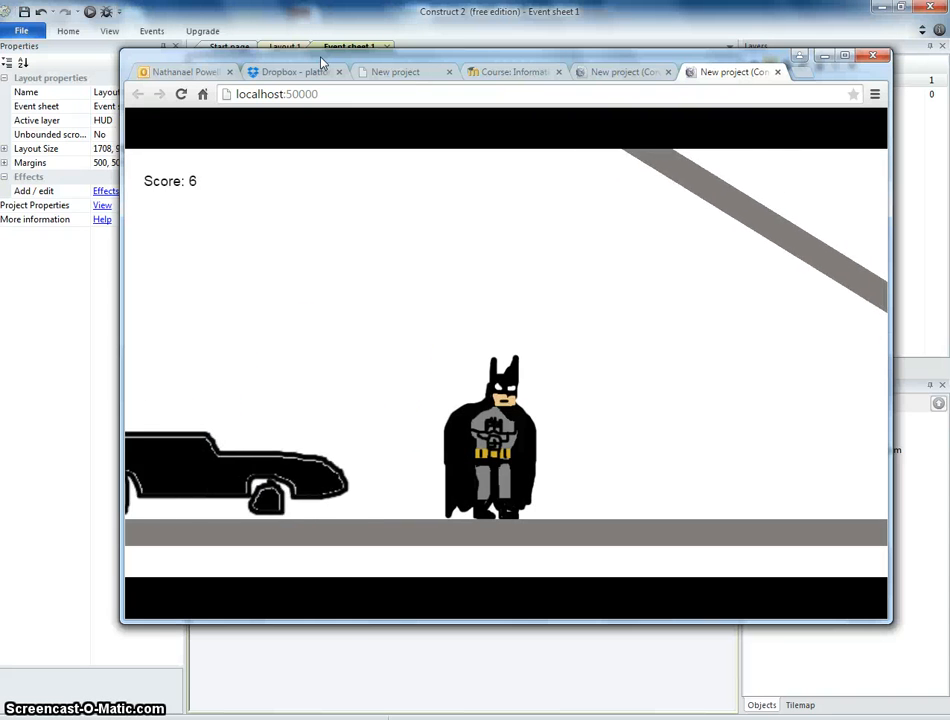
key(Up)
key(Right)
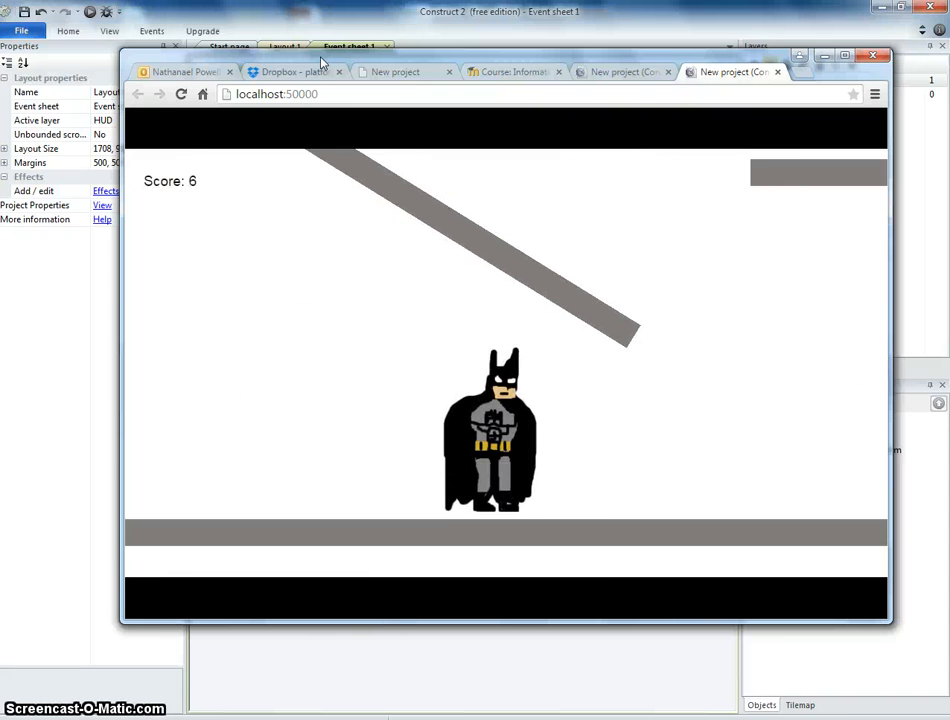
key(Up)
key(Left)
key(Right)
key(Up)
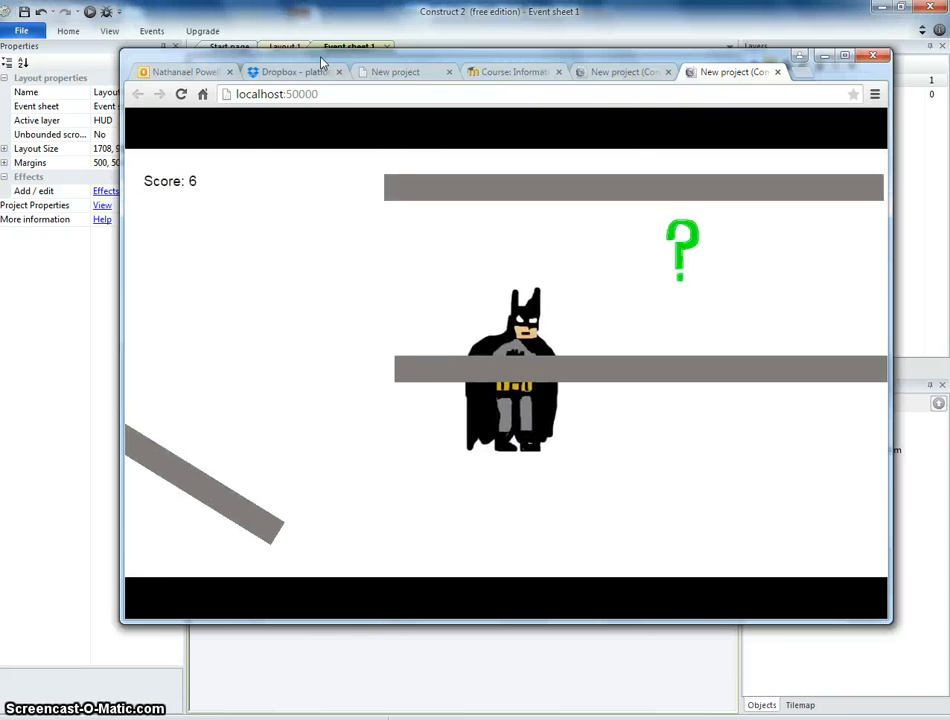
key(Left)
key(Up)
key(Right)
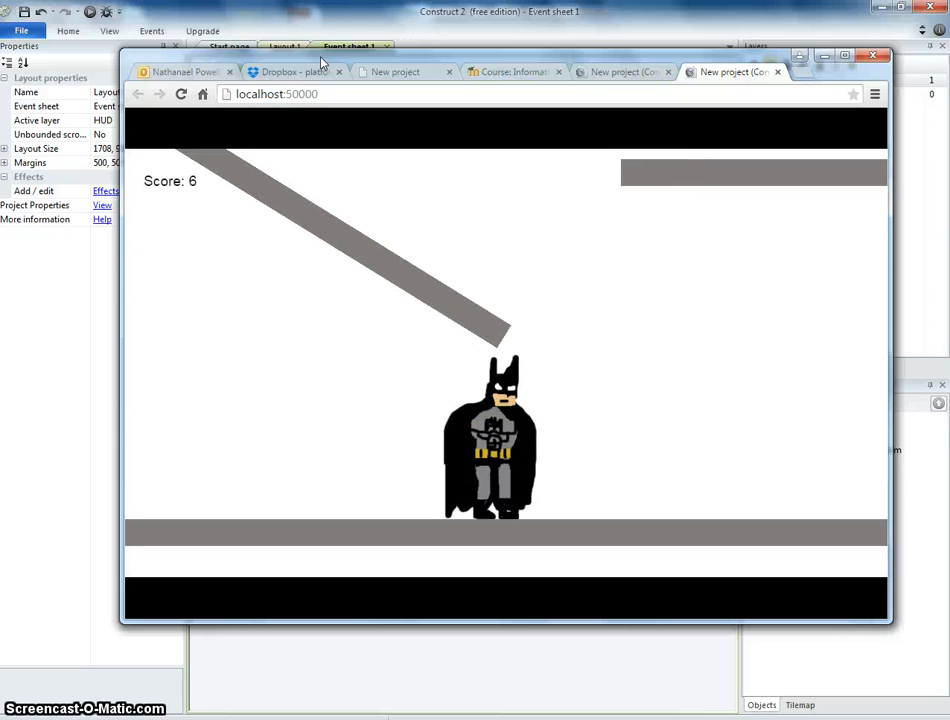
key(Up)
key(Right)
key(Up)
key(Left)
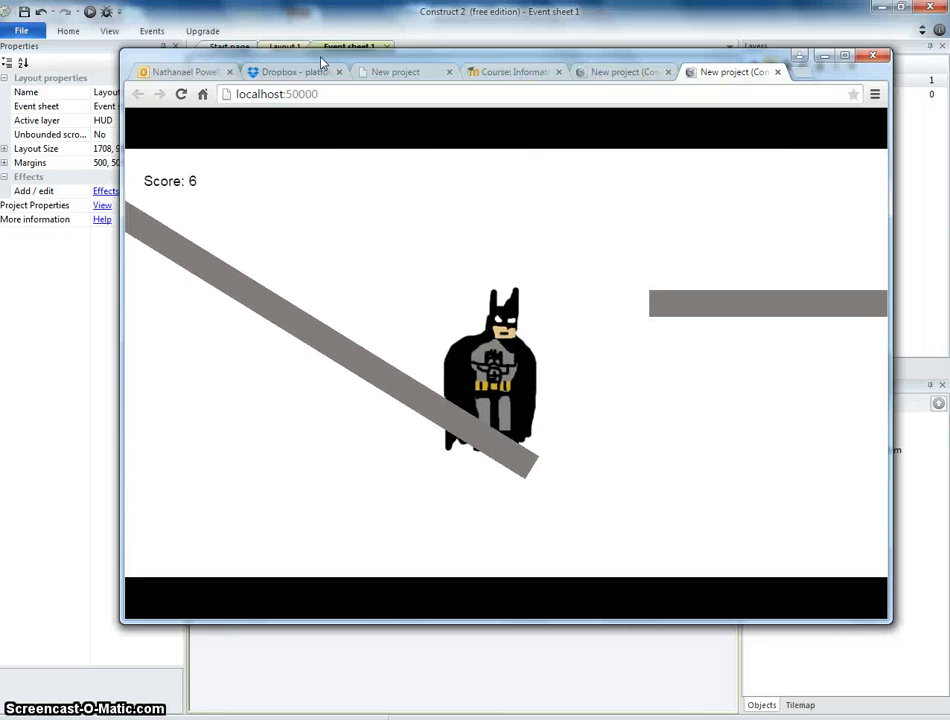
Return to Layout 1 and set batman's Platform jump strength to 850.
click(350, 25)
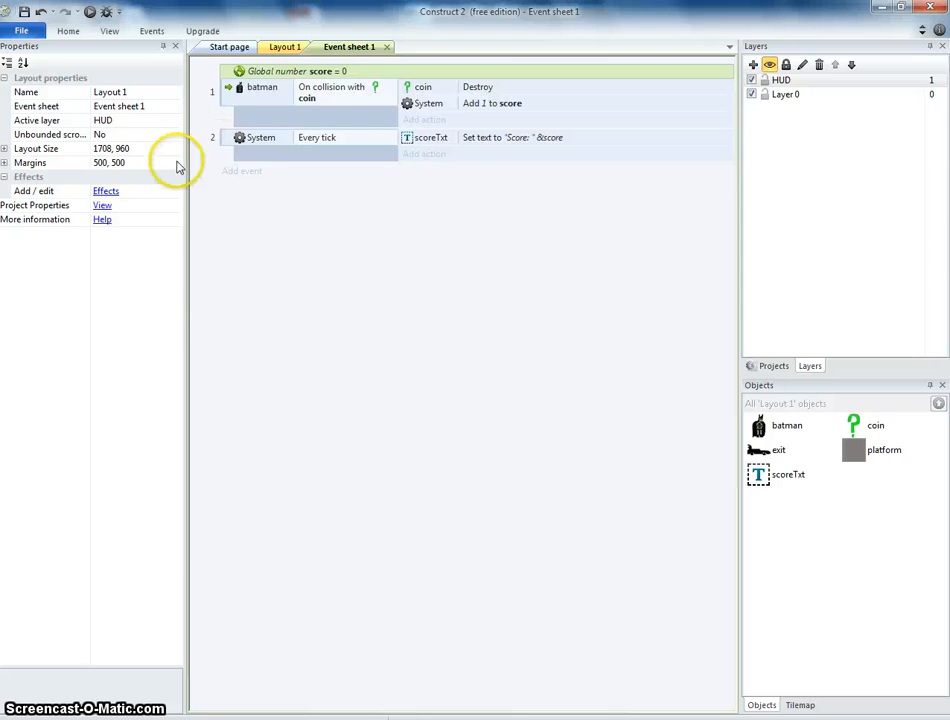
click(285, 47)
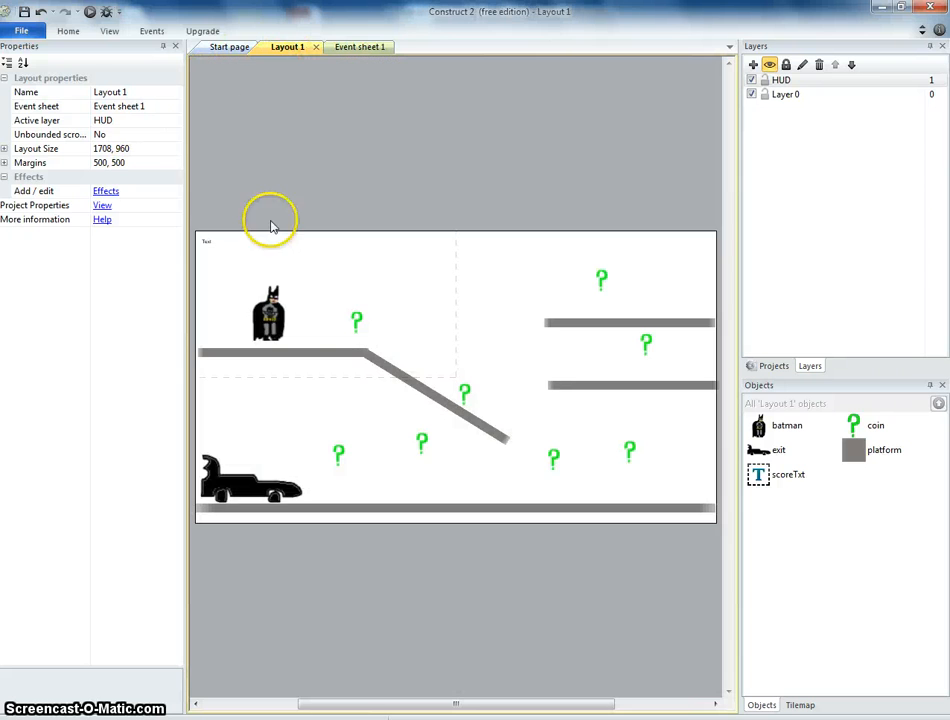
click(260, 312)
click(111, 337)
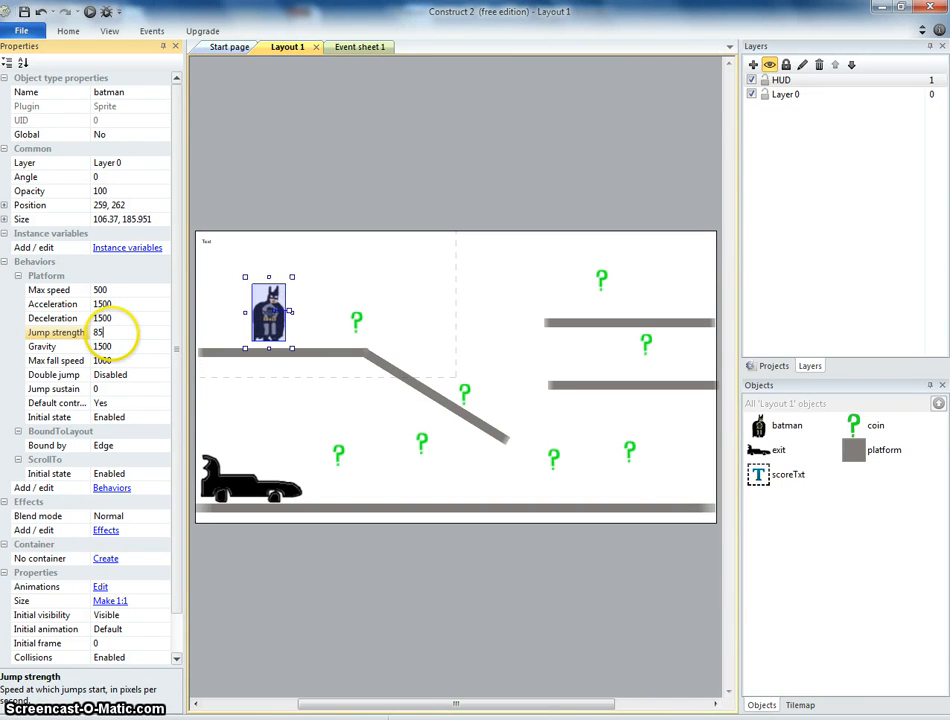
Preview the game again and play through the level to test the new jump strength and score.
click(97, 12)
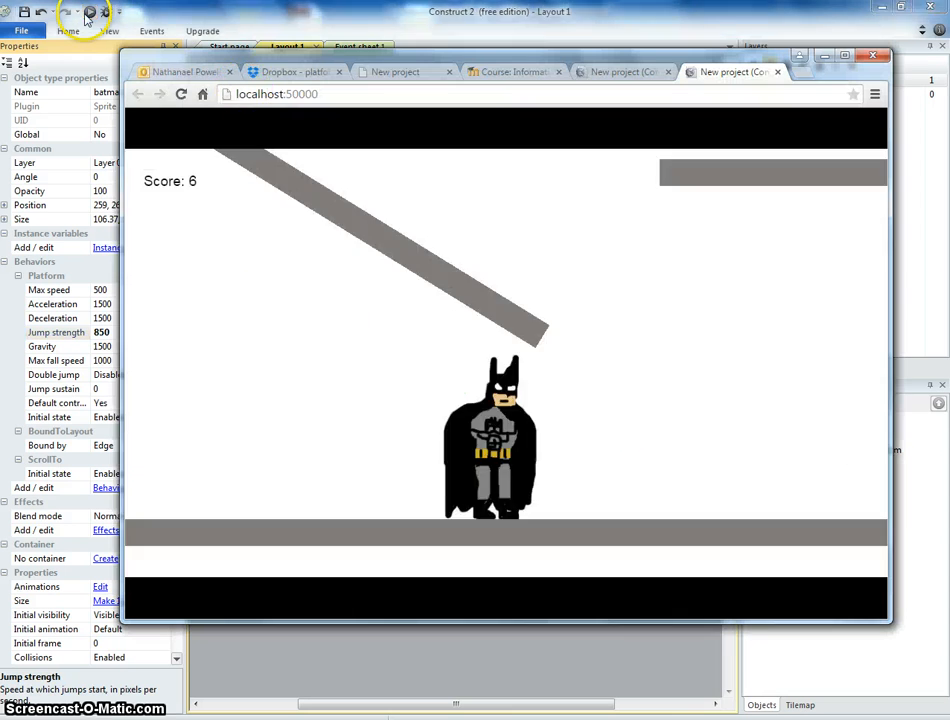
key(Right)
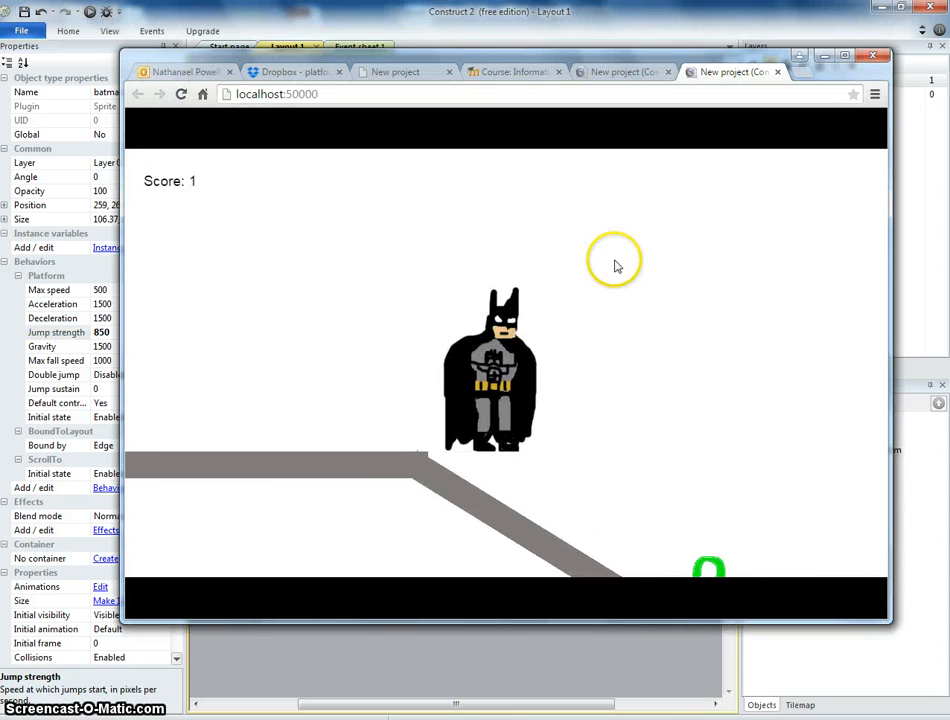
key(Up)
key(Up)
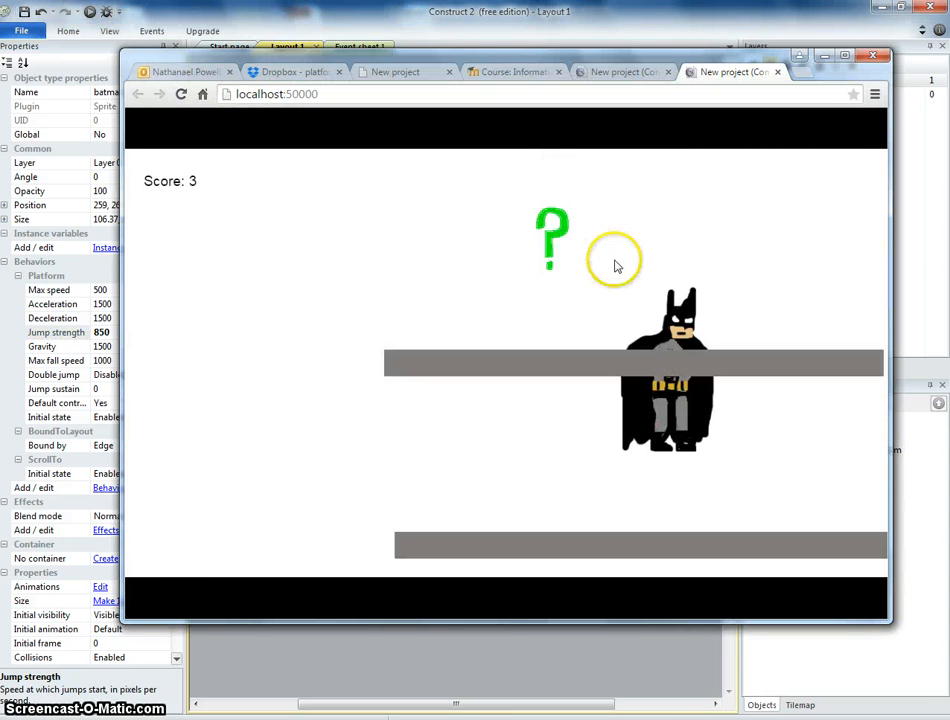
key(Left)
key(Right)
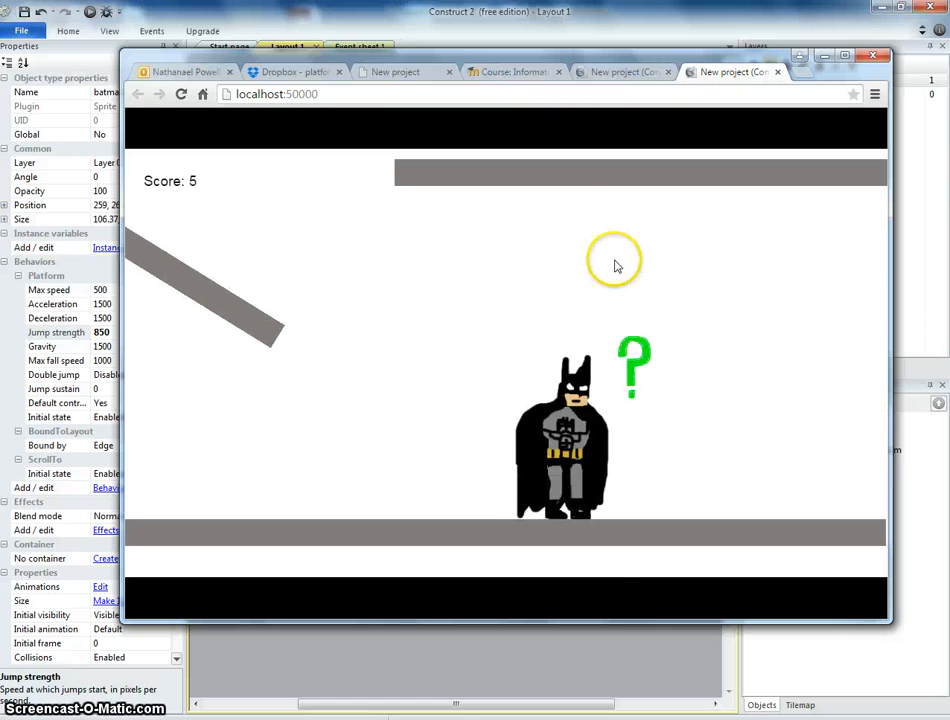
key(Left)
key(Up)
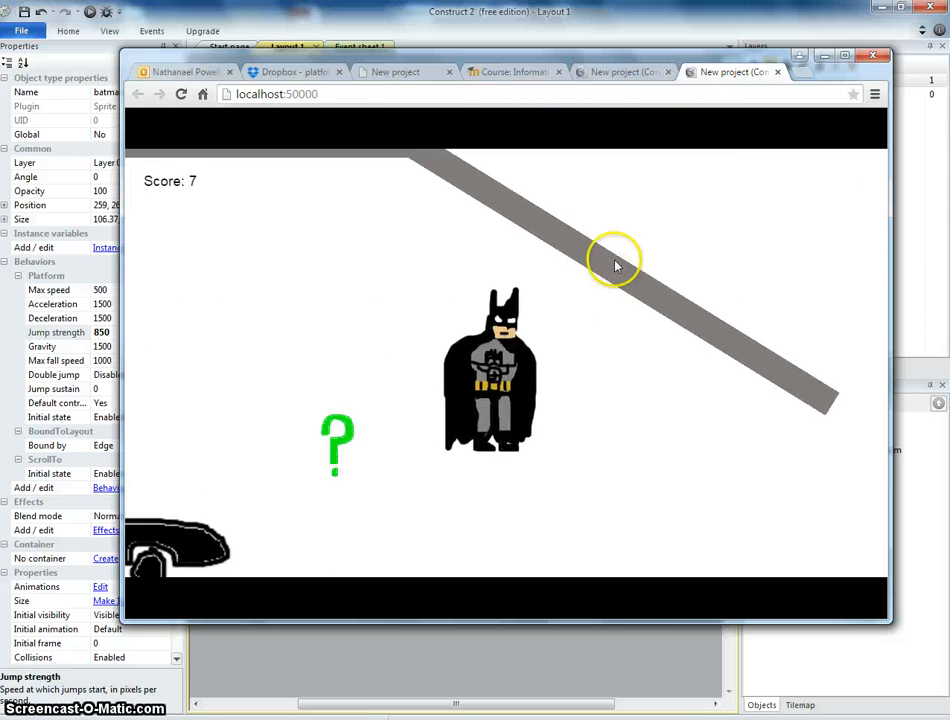
Return to the layout and insert a new Text object on the HUD layer near batman's starting position.
key(Left)
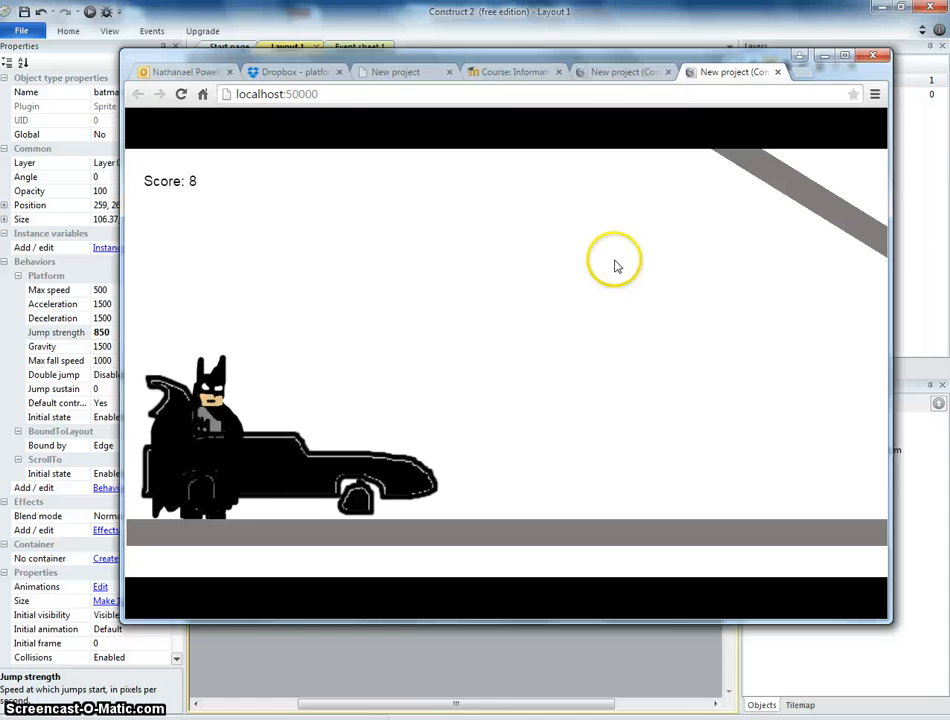
click(528, 18)
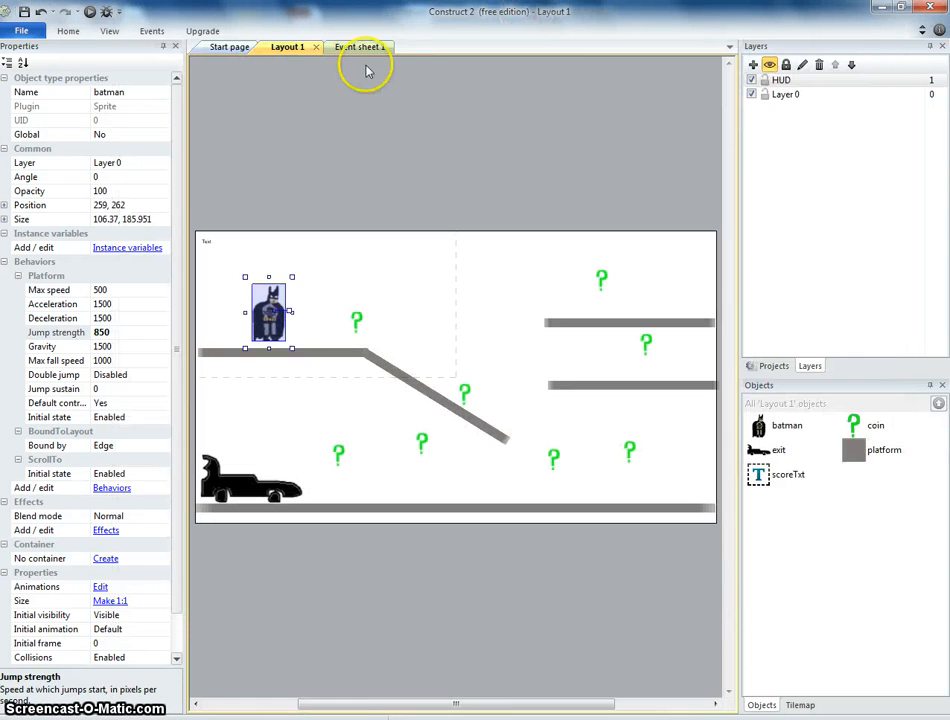
click(342, 165)
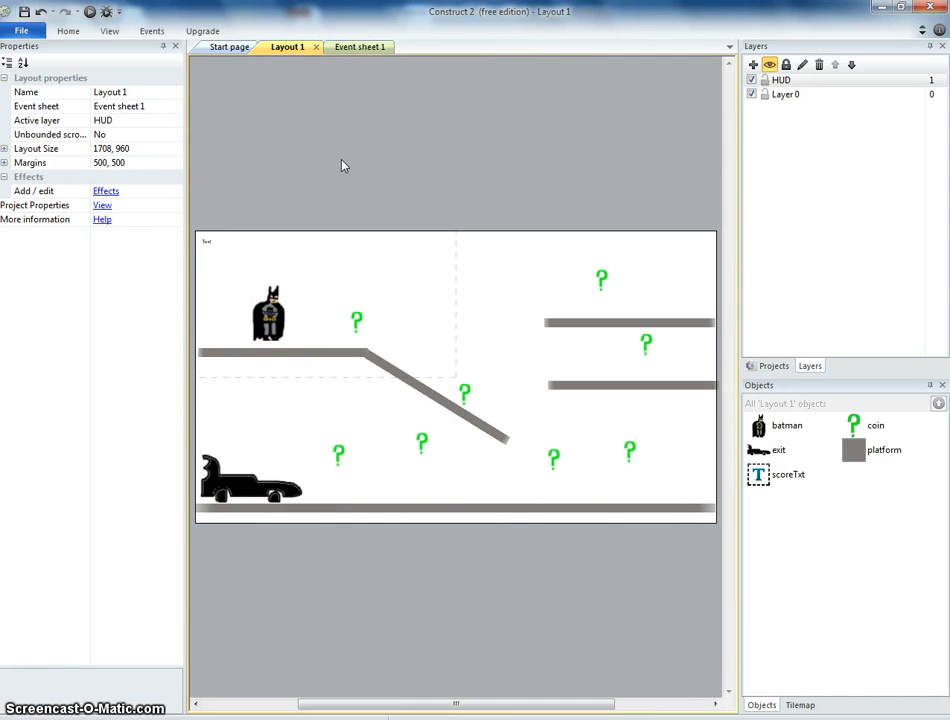
click(795, 83)
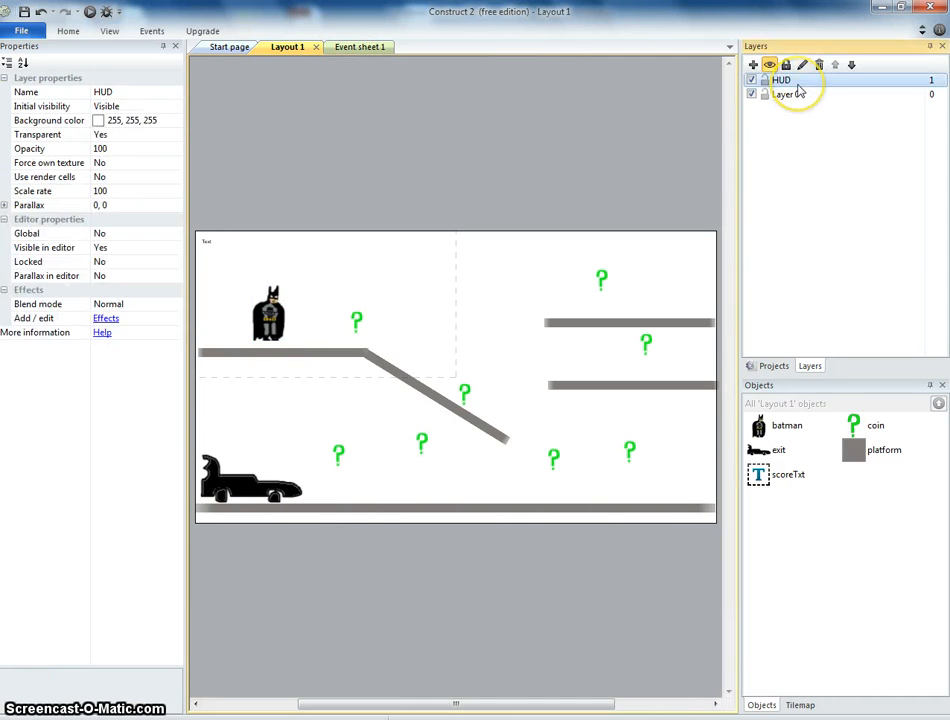
double_click(307, 261)
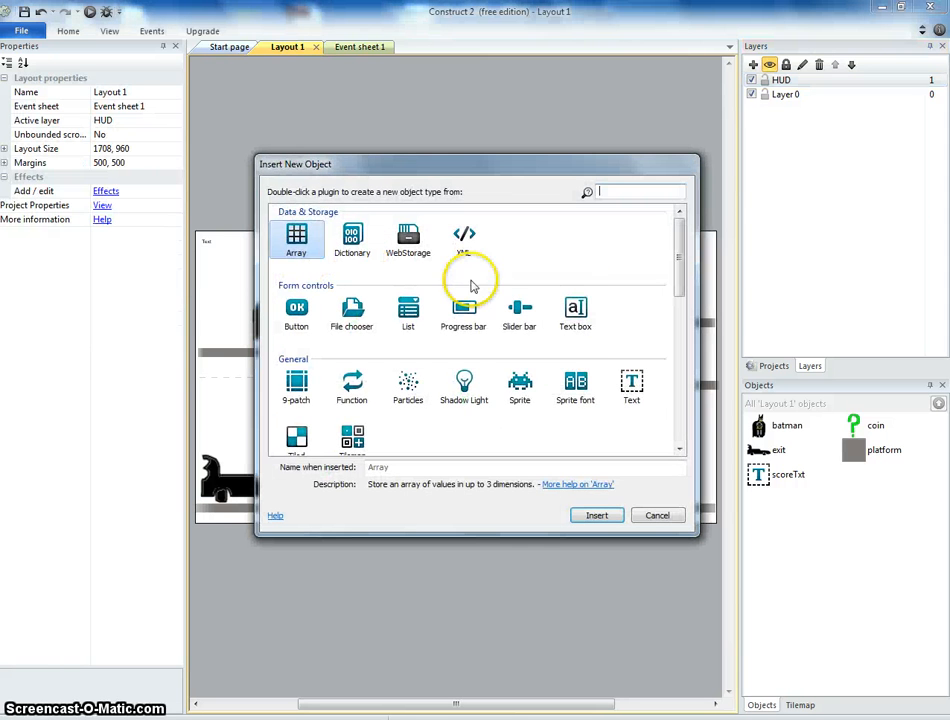
click(629, 382)
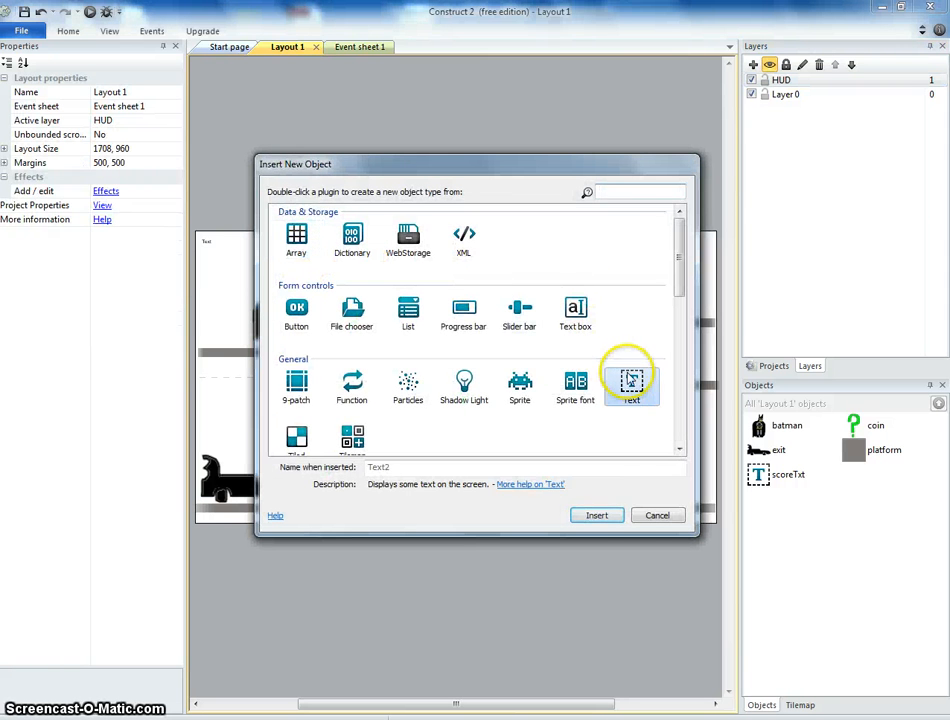
click(597, 515)
click(291, 281)
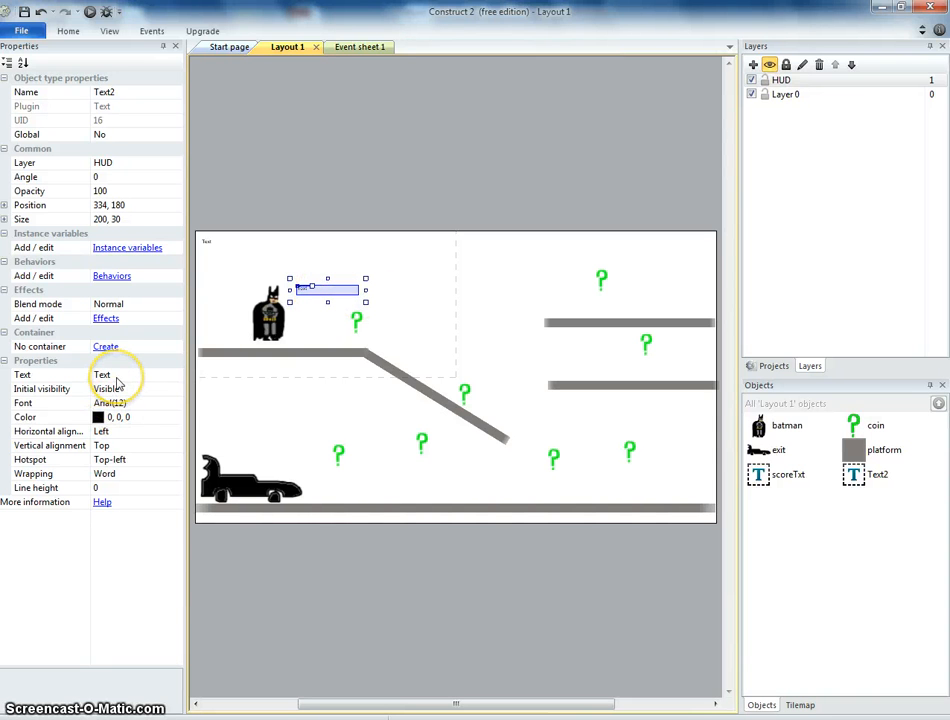
Set the new text object's text to CONGRATULATIONS.
click(163, 376)
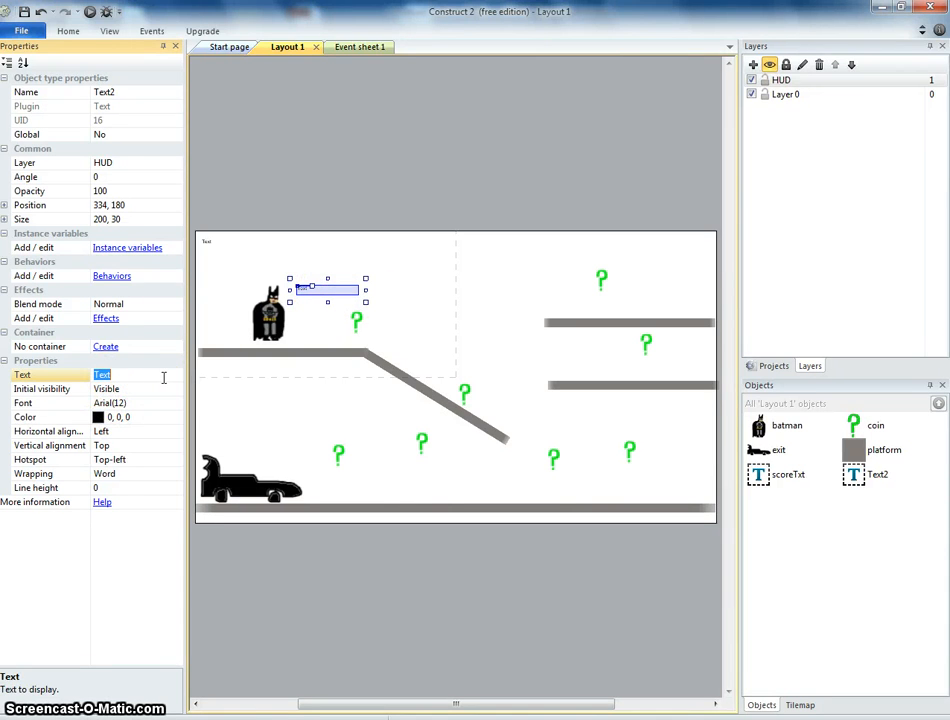
text(CONGRATU)
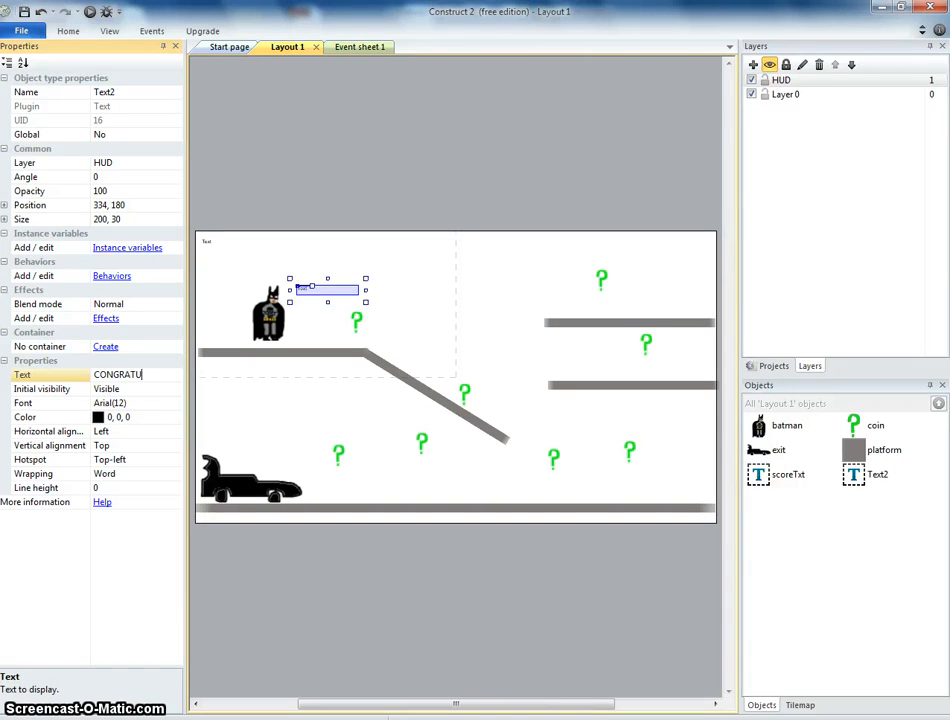
text(LATIONS)
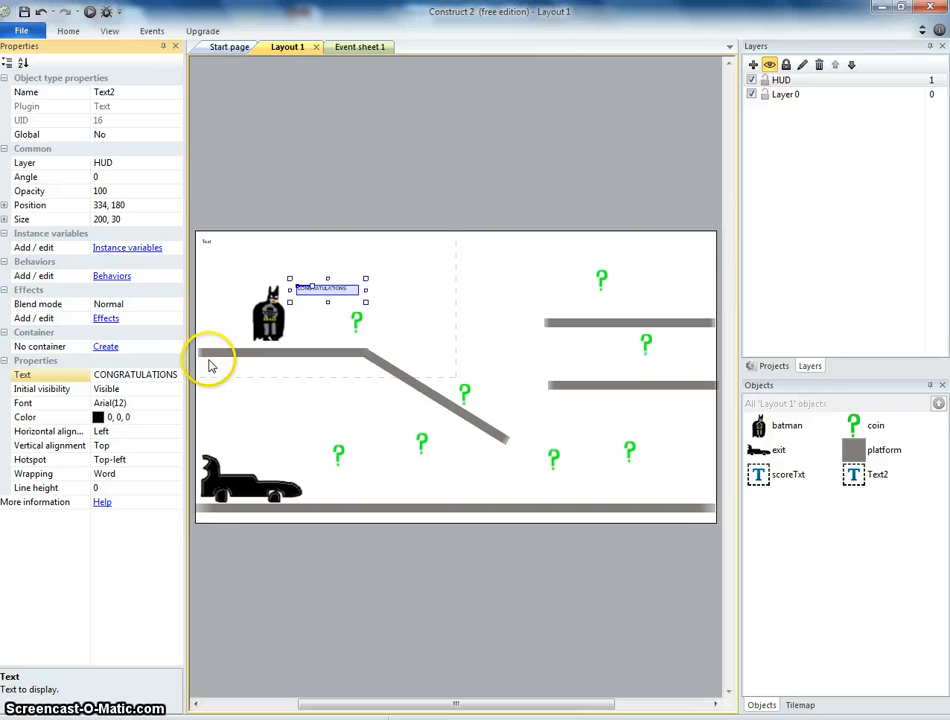
Change the text's font to Bernard MT Condensed at size 20.
click(116, 404)
click(175, 404)
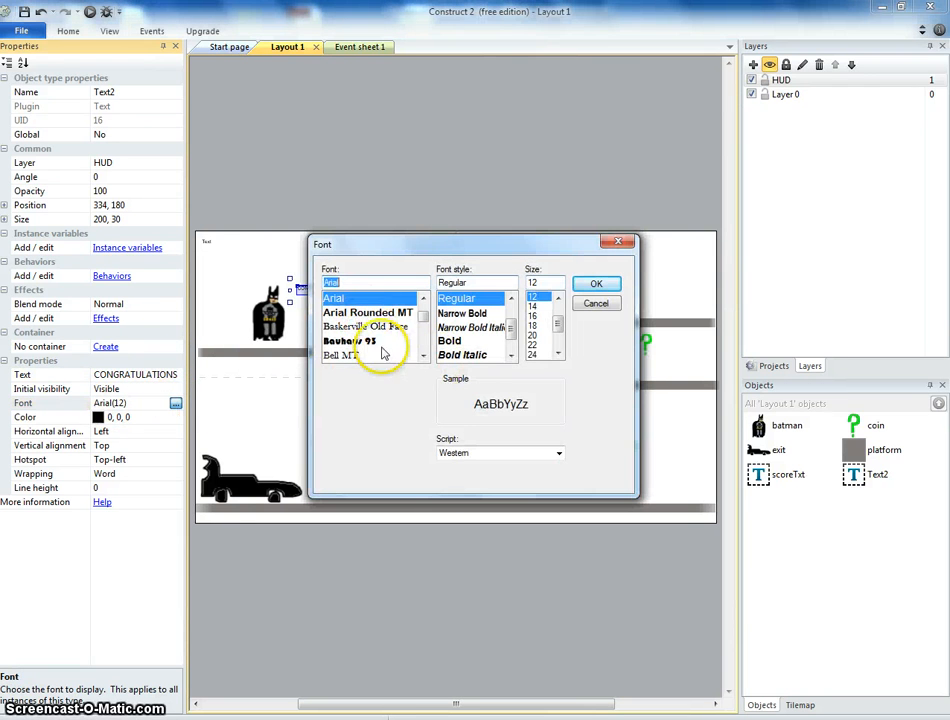
scroll(375, 335, down, 2)
click(364, 300)
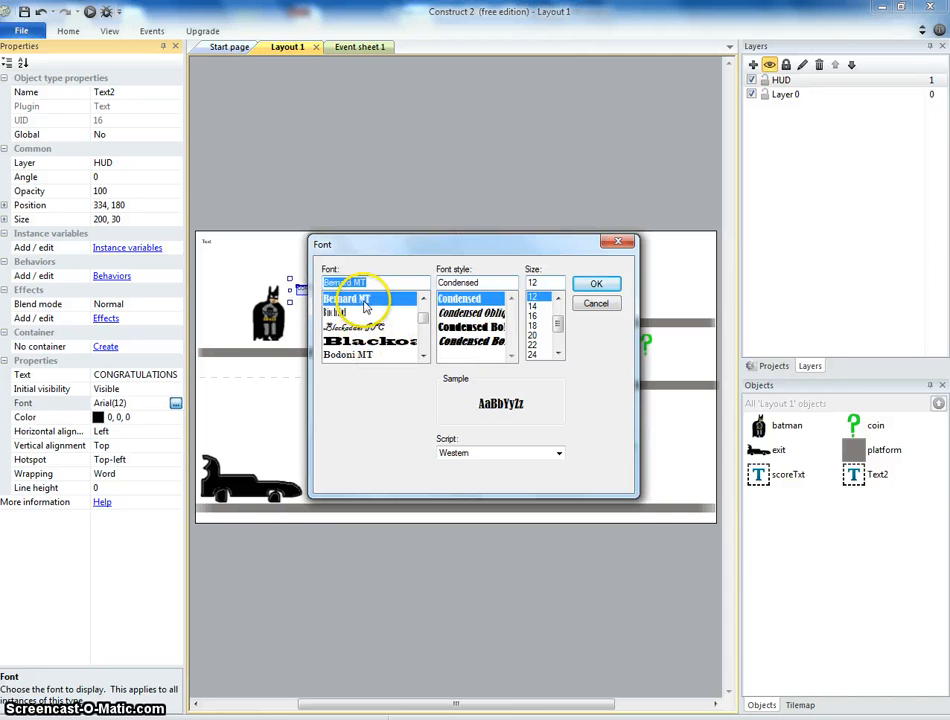
click(540, 341)
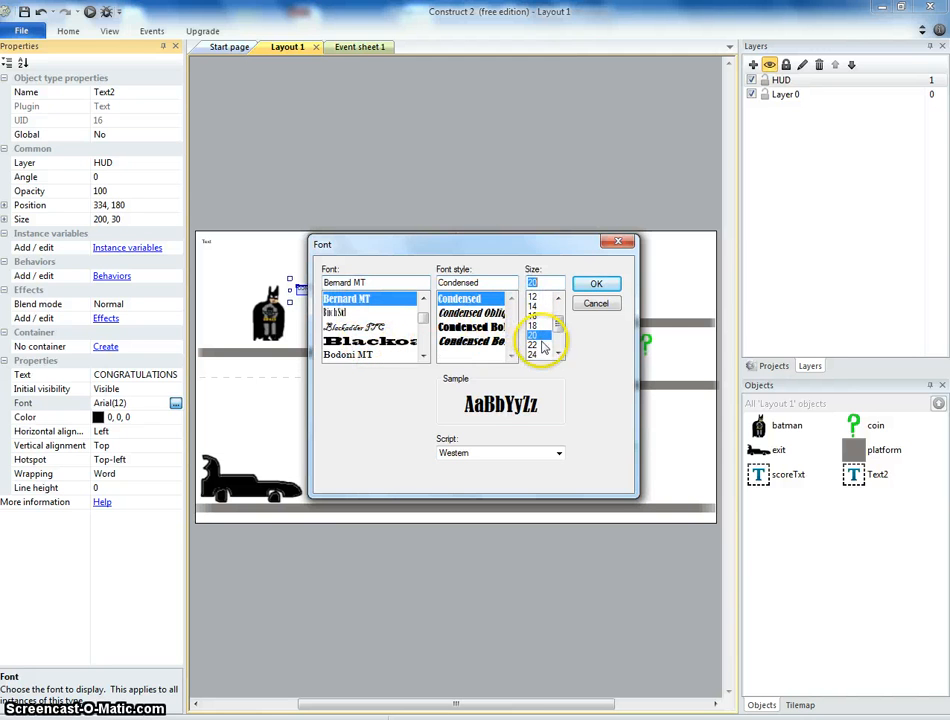
click(596, 284)
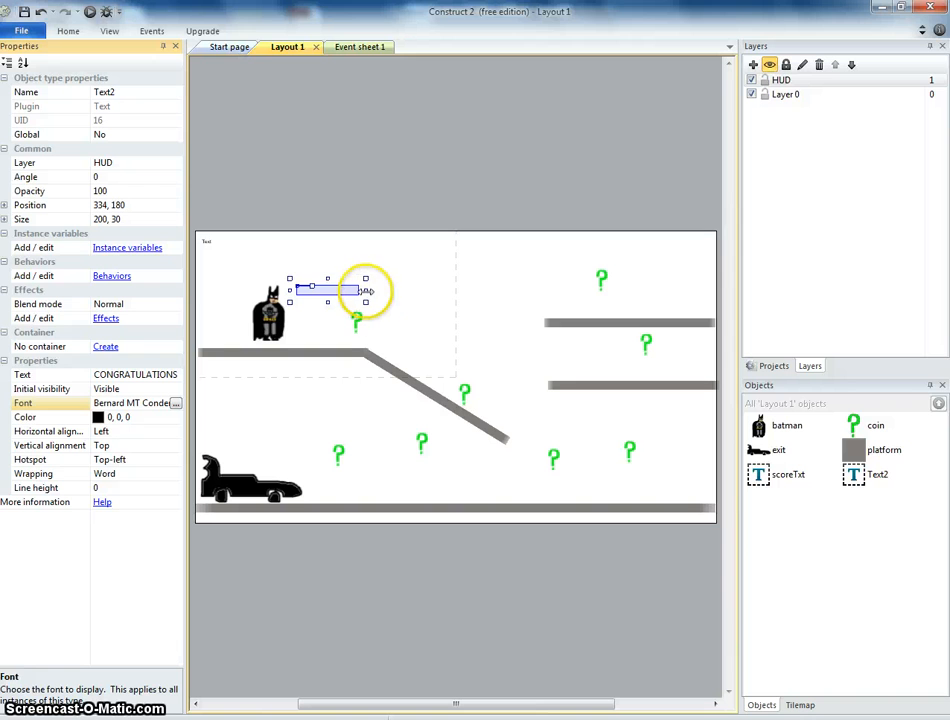
Resize the text box to about 544 x 174 and move it near the level's top-left corner.
drag(366, 289, 470, 289)
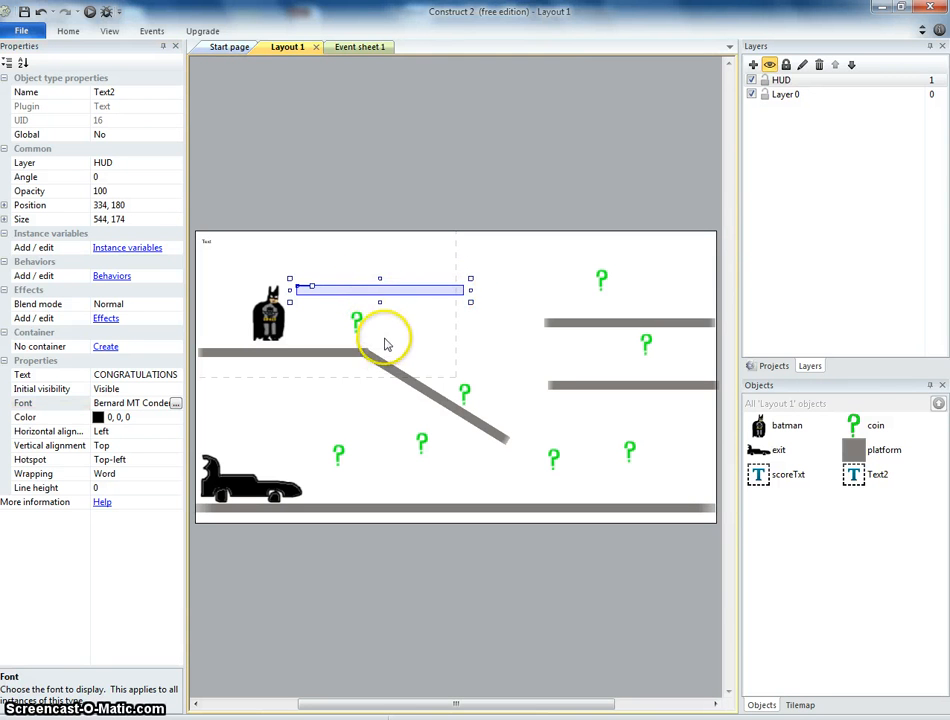
drag(380, 302, 385, 345)
drag(337, 296, 291, 286)
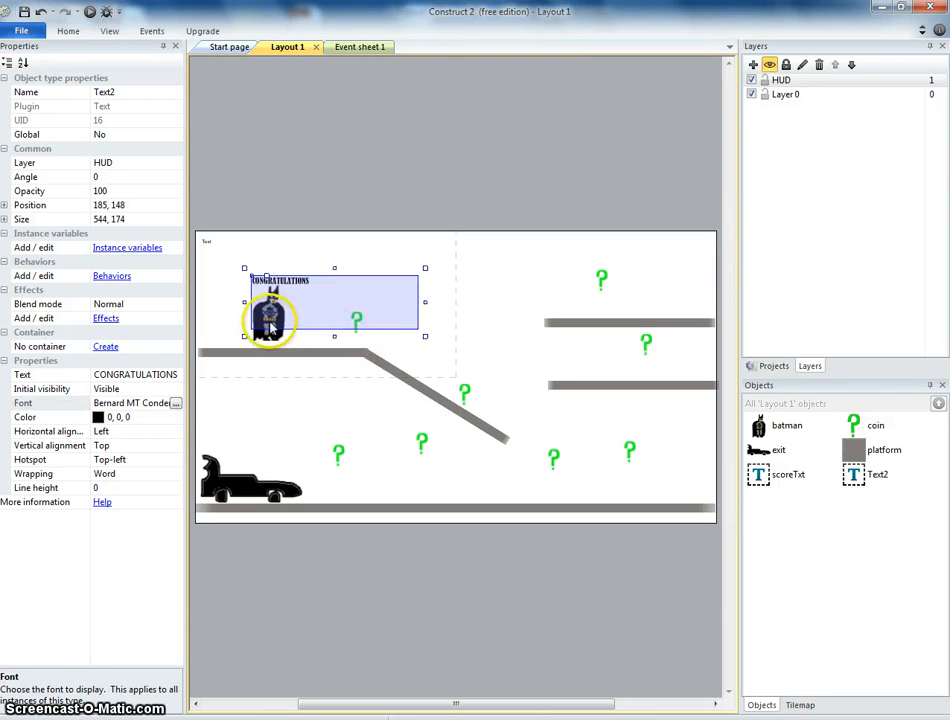
Increase the text's font size to 72.
click(175, 404)
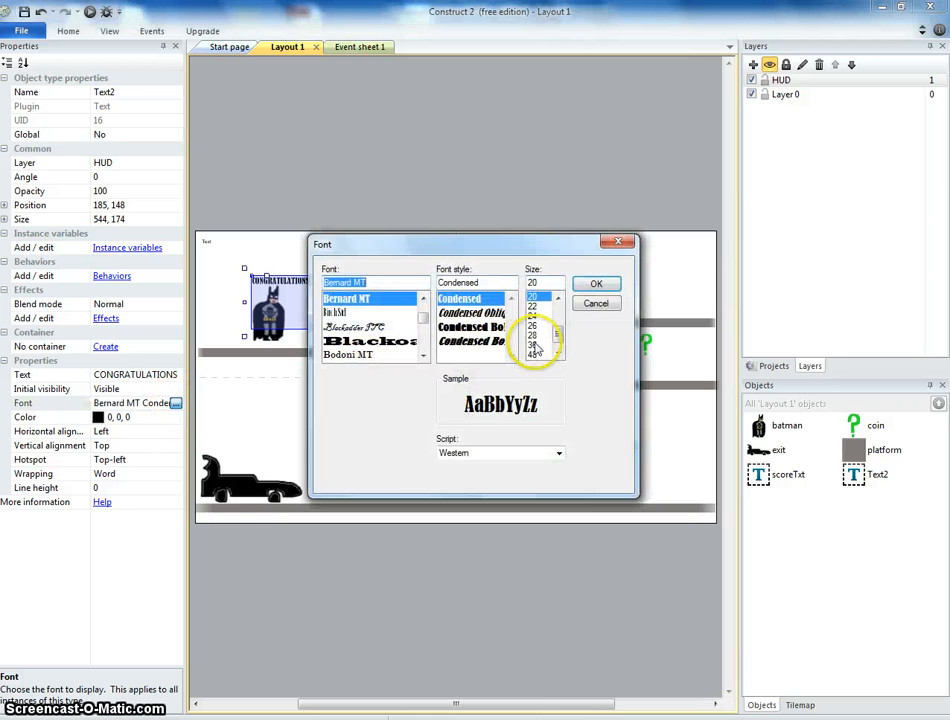
click(547, 302)
click(598, 286)
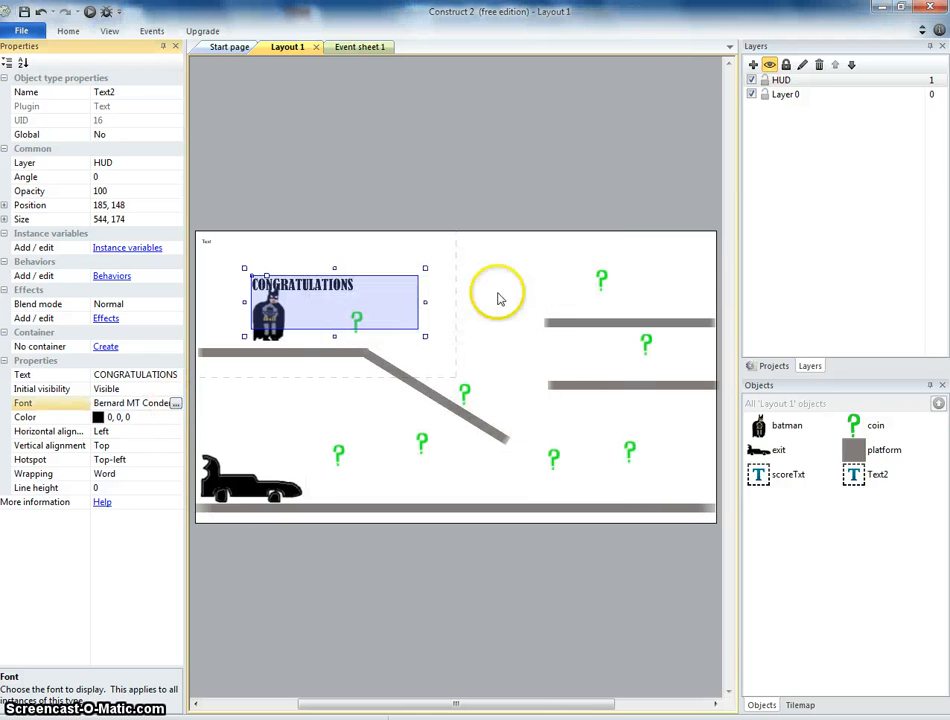
click(176, 403)
click(533, 353)
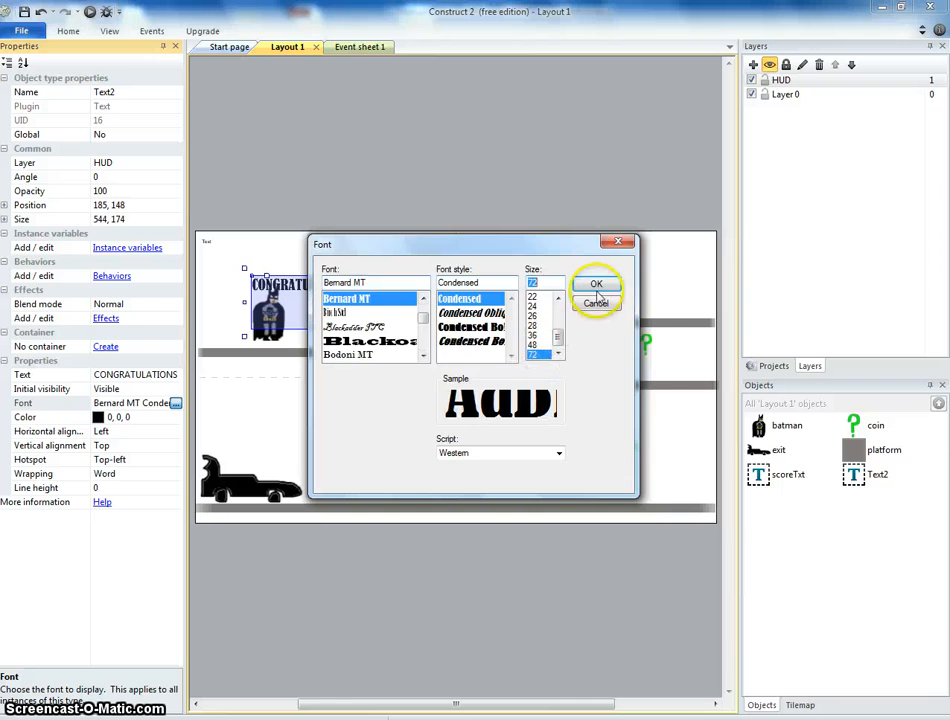
click(592, 285)
Widen the text box to about 798 wide and shift it to the level's left edge.
drag(424, 302, 501, 302)
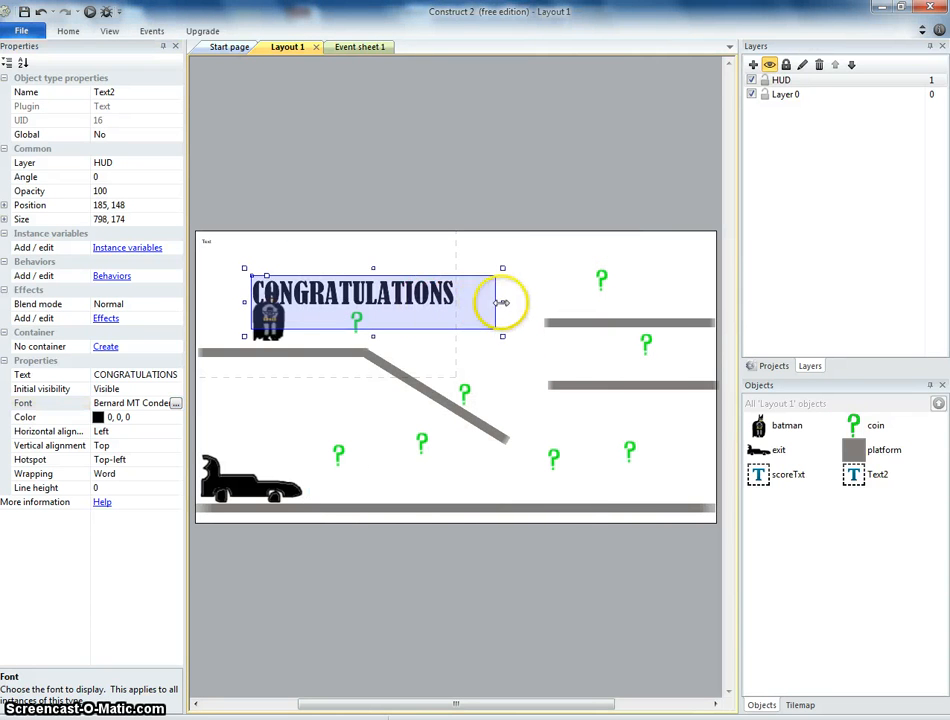
drag(428, 302, 388, 293)
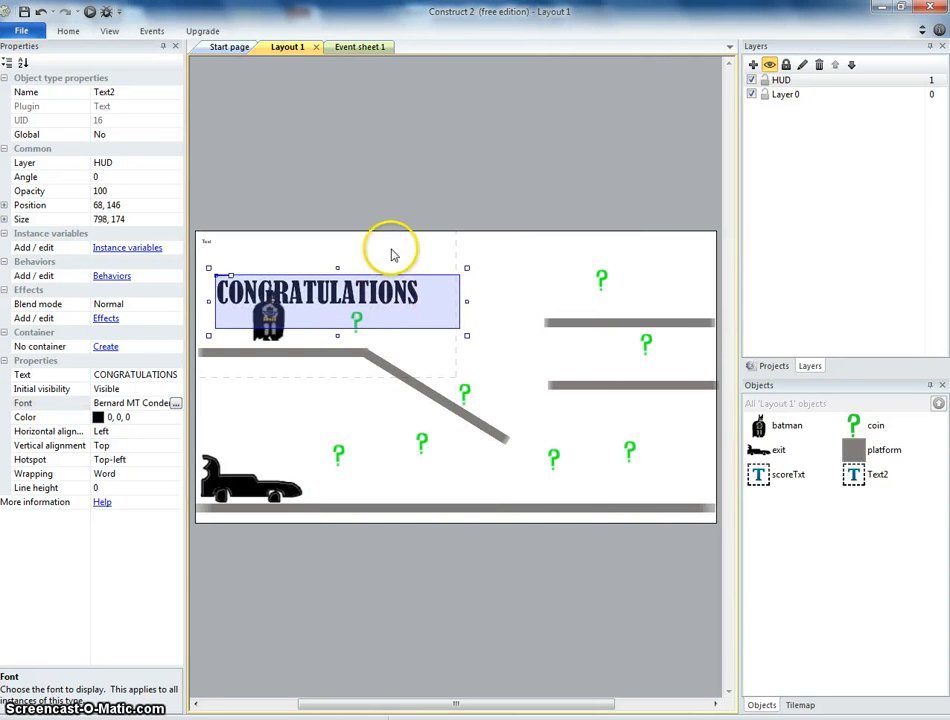
click(415, 230)
Preview the game and play briefly to check the CONGRATULATIONS text, then return to the layout.
click(90, 12)
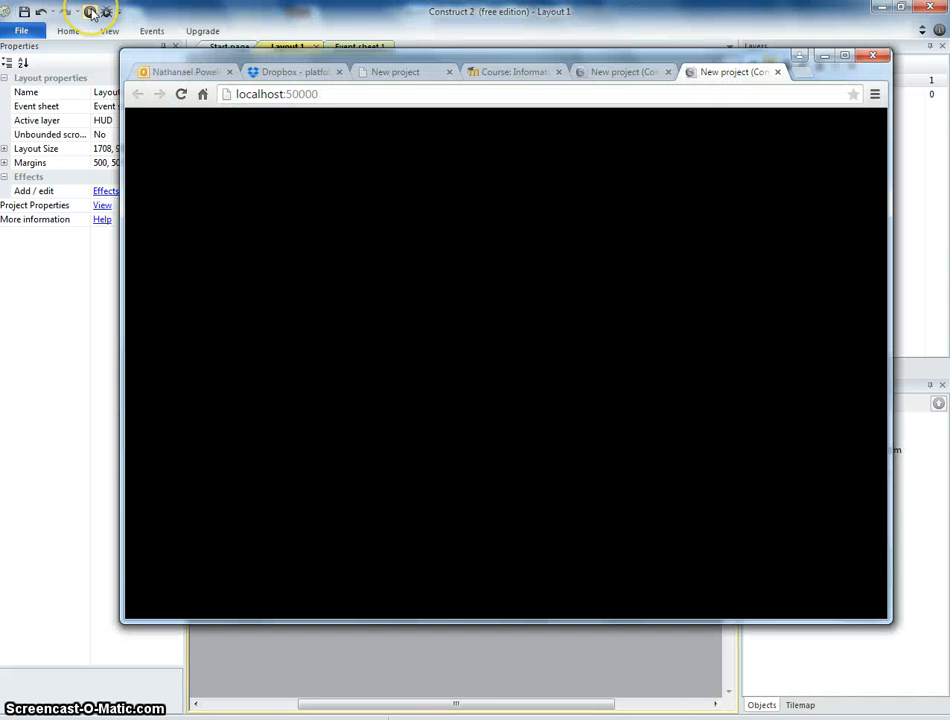
key(Right)
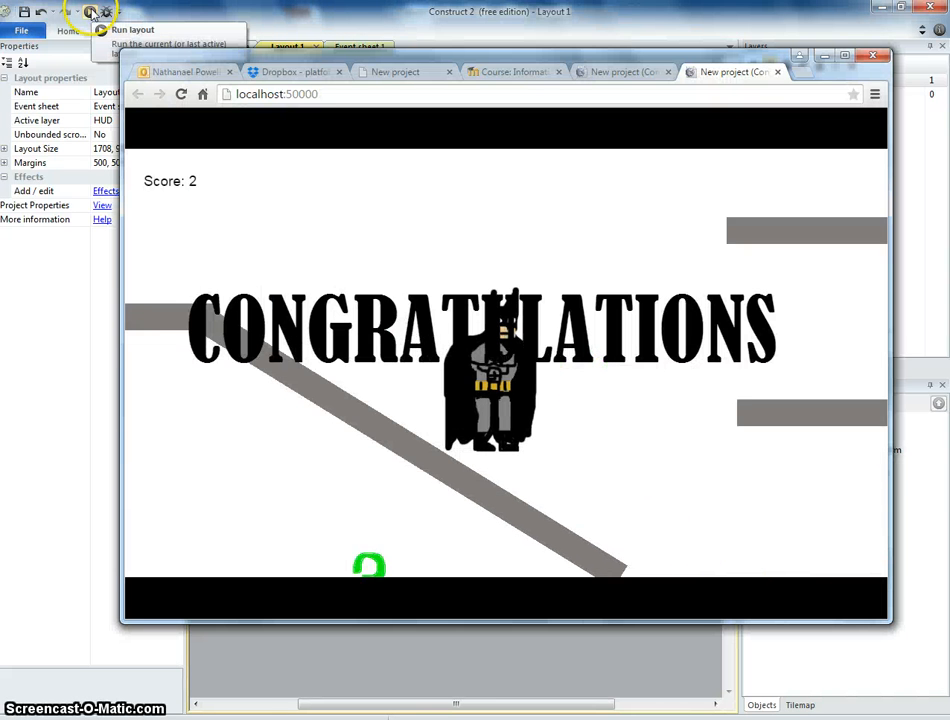
key(Left)
key(Up)
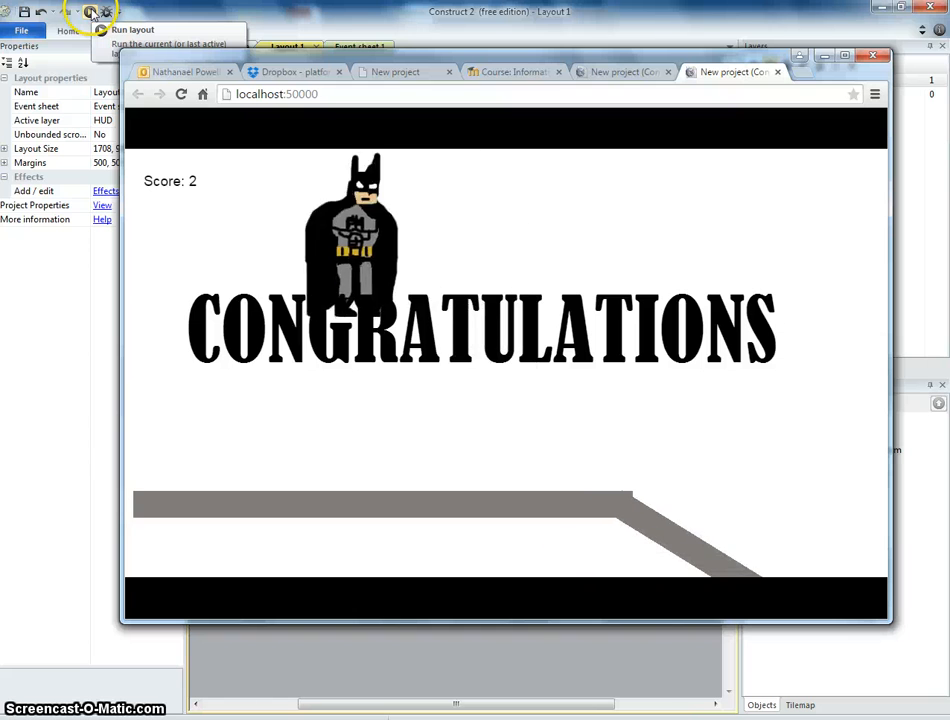
key(Right)
key(Up)
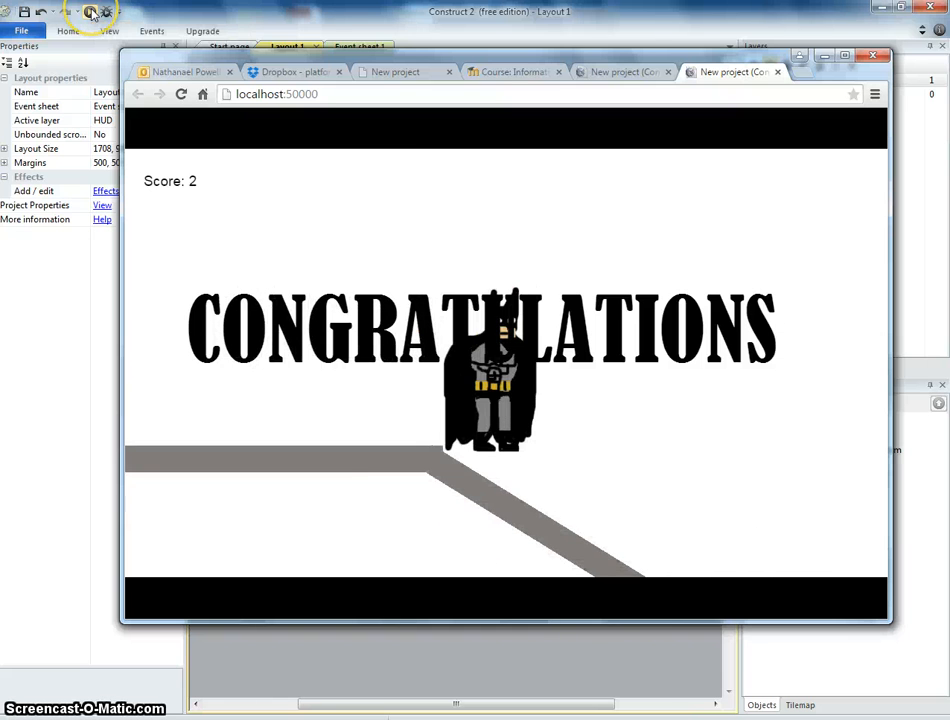
click(417, 35)
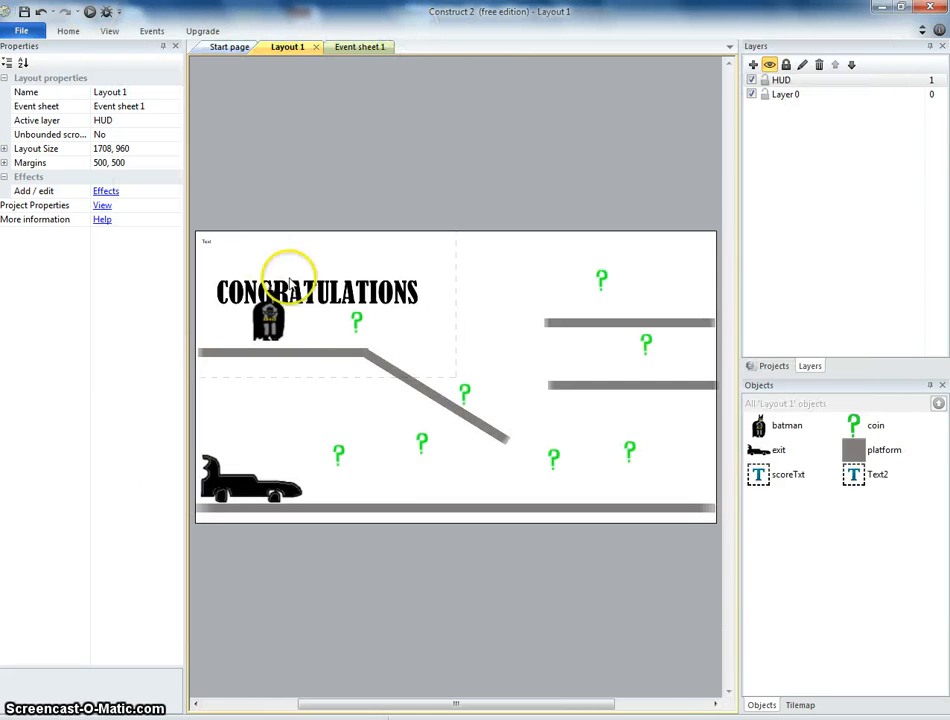
Set the CONGRATULATIONS text's initial visibility to Invisible.
click(310, 297)
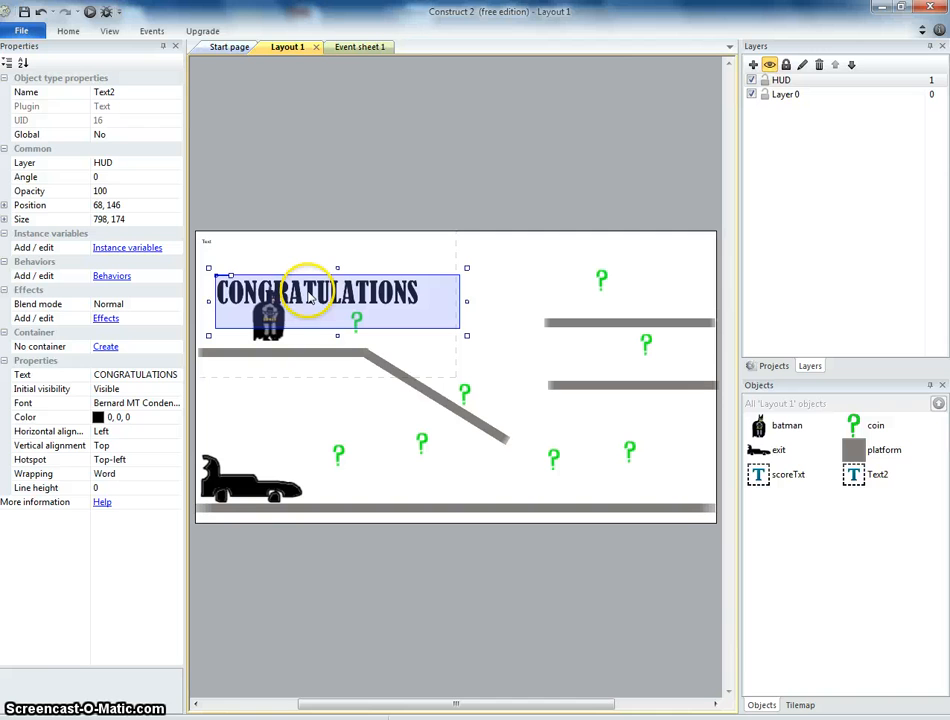
click(164, 390)
click(176, 391)
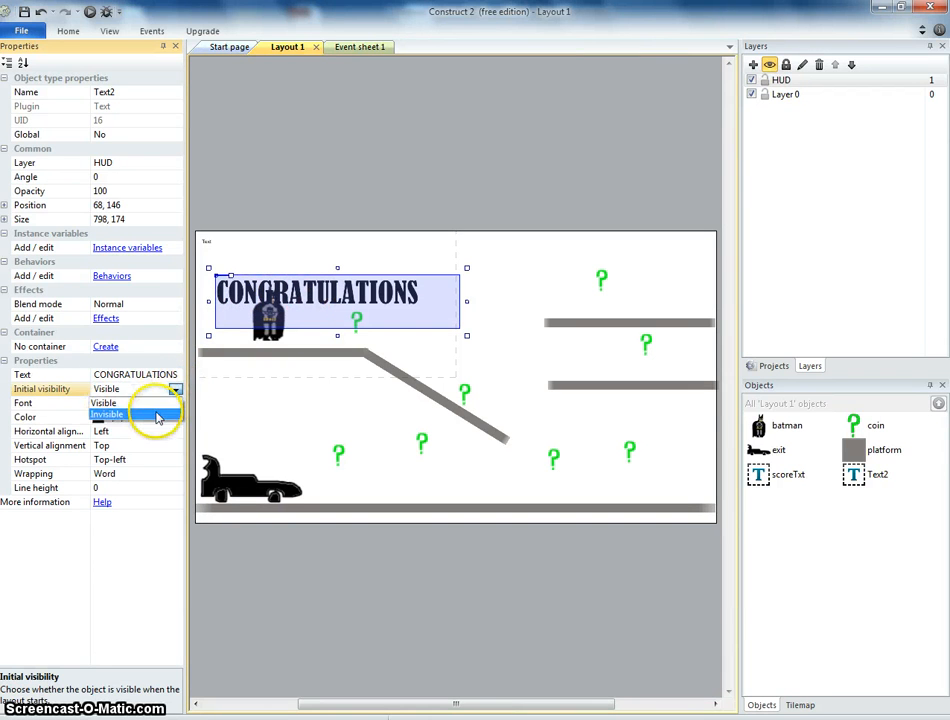
click(157, 416)
Preview the game again to check the hidden text, then return to the layout.
click(89, 12)
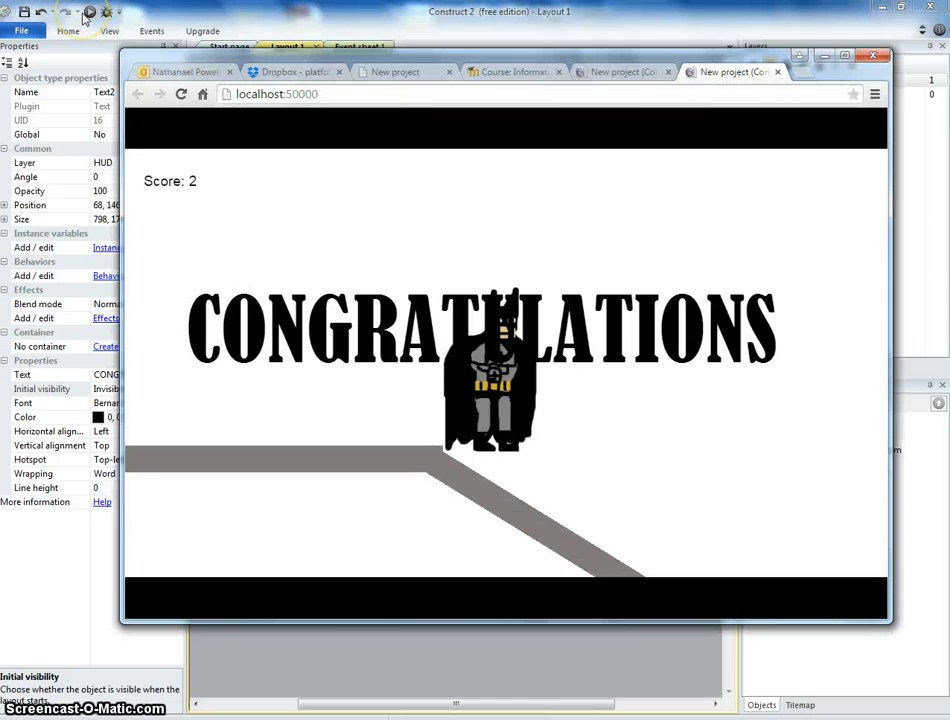
key(Right)
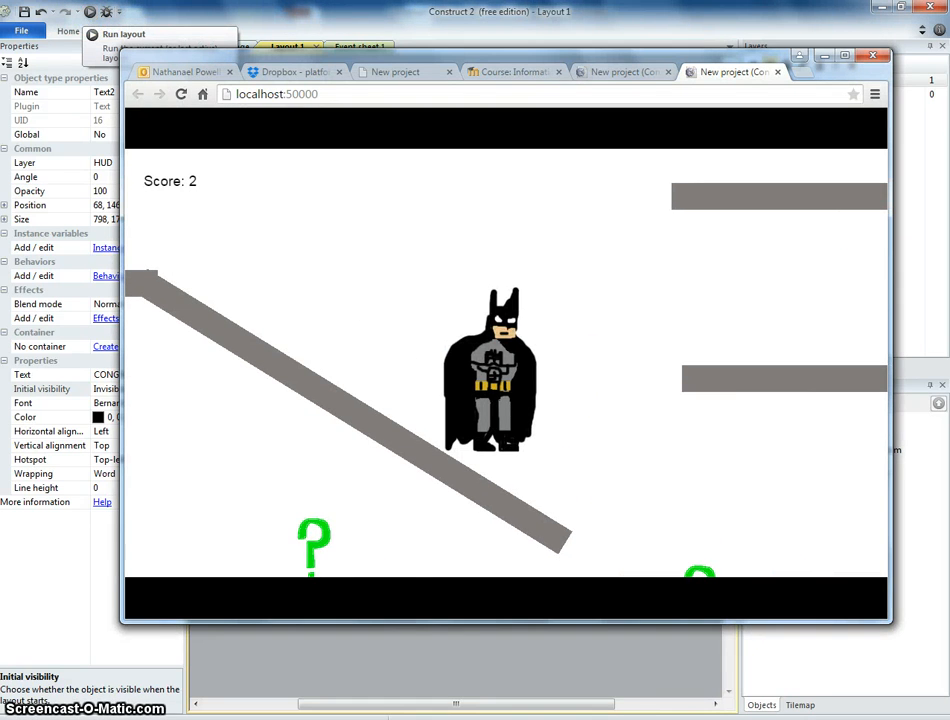
click(272, 9)
click(399, 216)
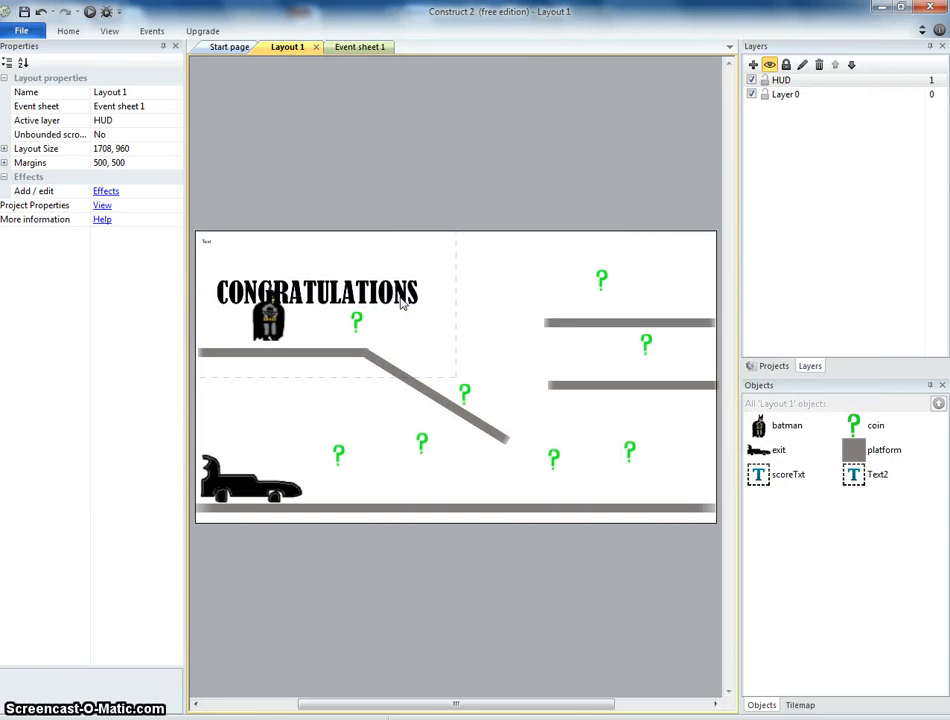
Open the event sheet and add a new System event comparing coin.Count equal to 0.
click(372, 48)
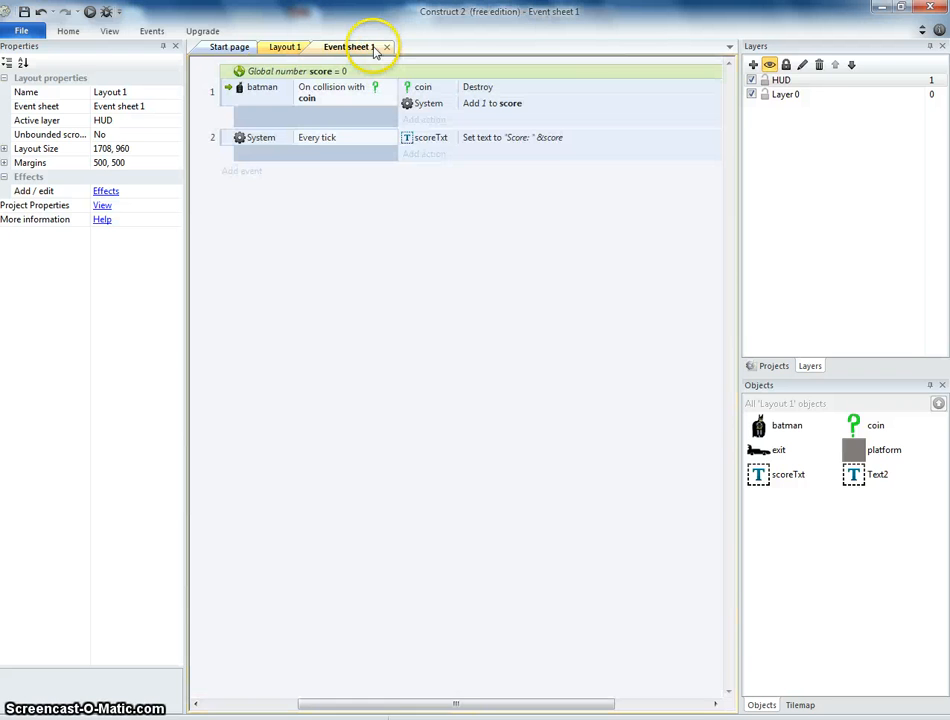
click(244, 173)
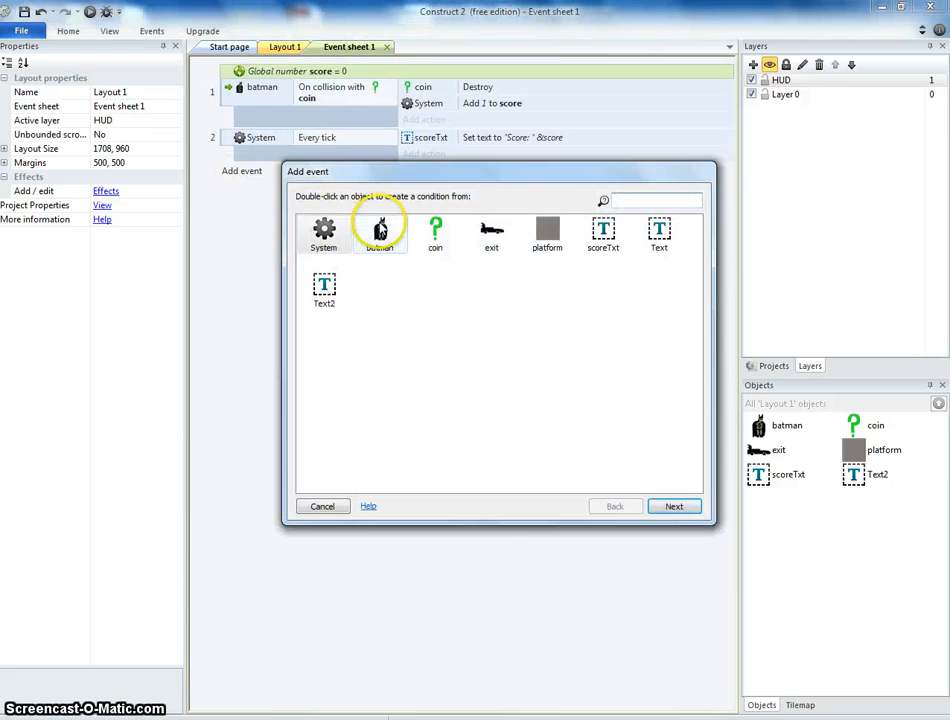
double_click(324, 232)
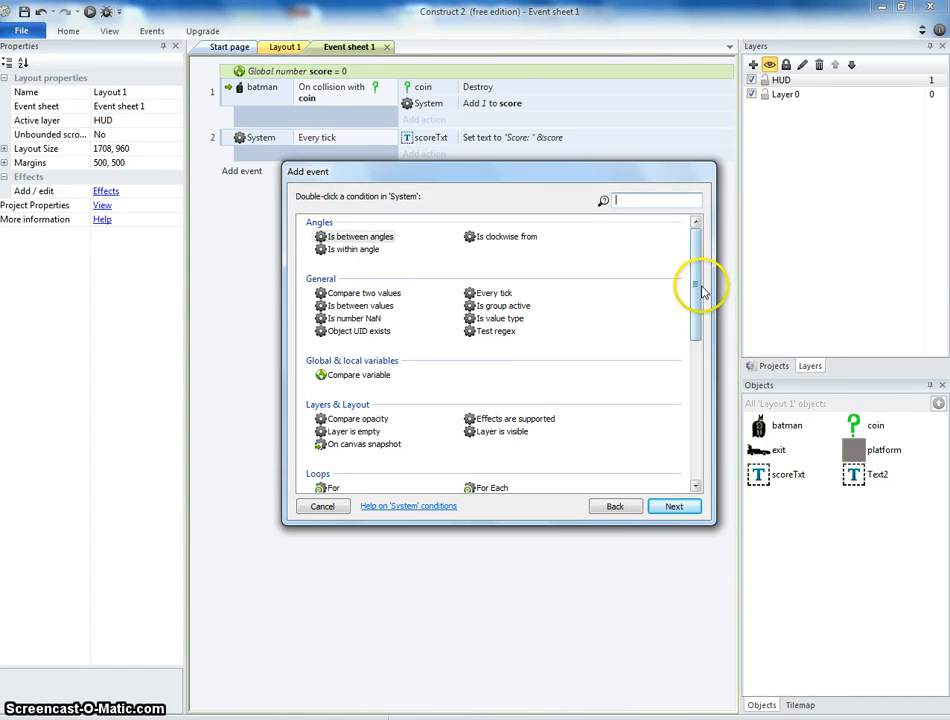
scroll(701, 289, down, 1)
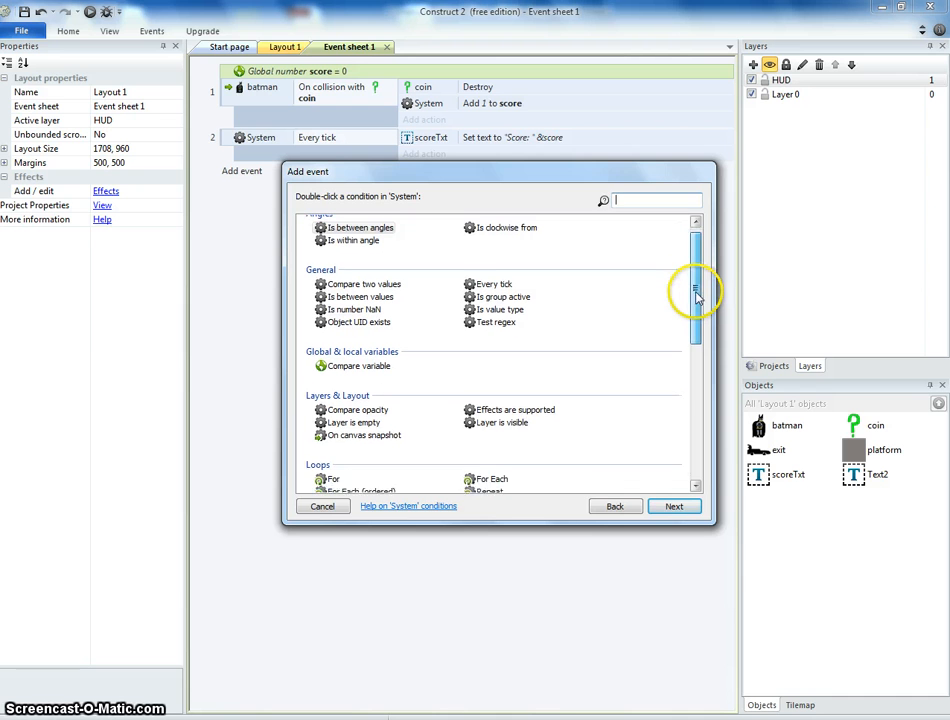
double_click(385, 284)
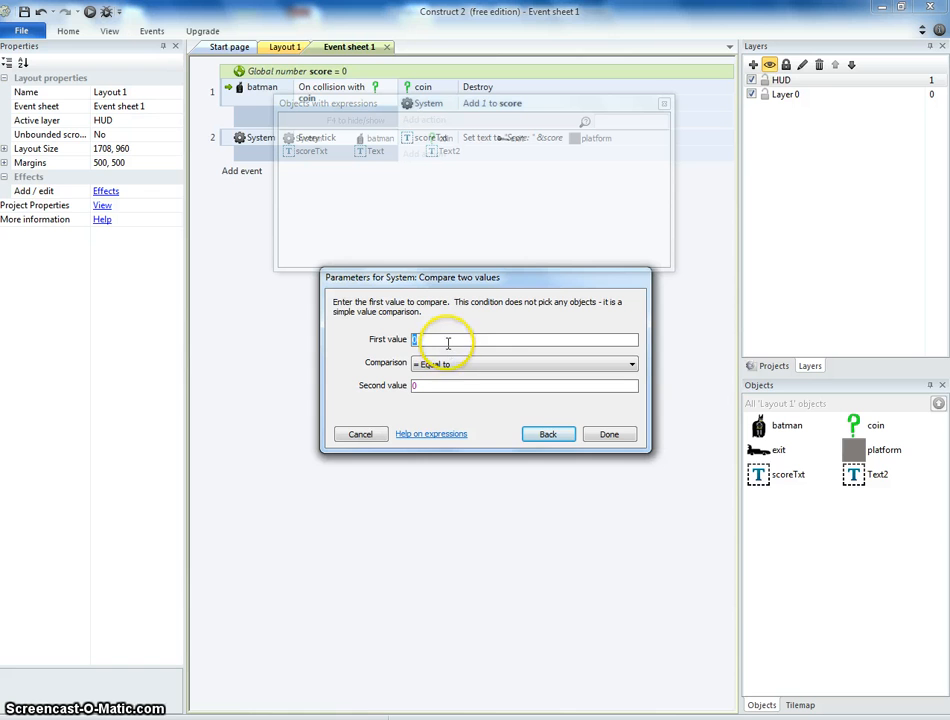
text(COIN)
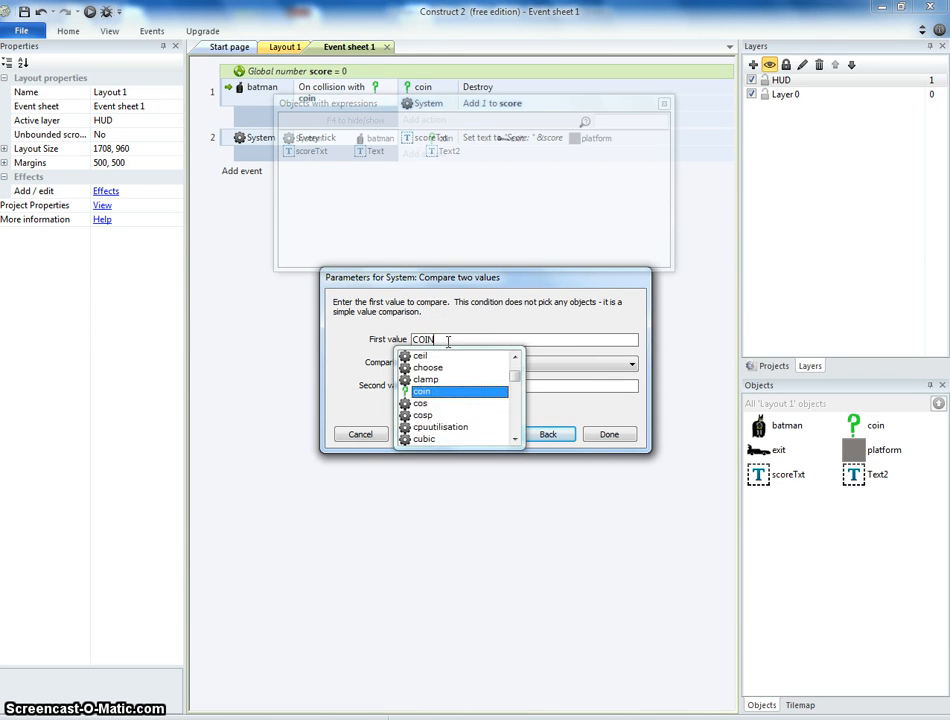
key(BackSpace)
key(BackSpace)
text(c.count)
key(Return)
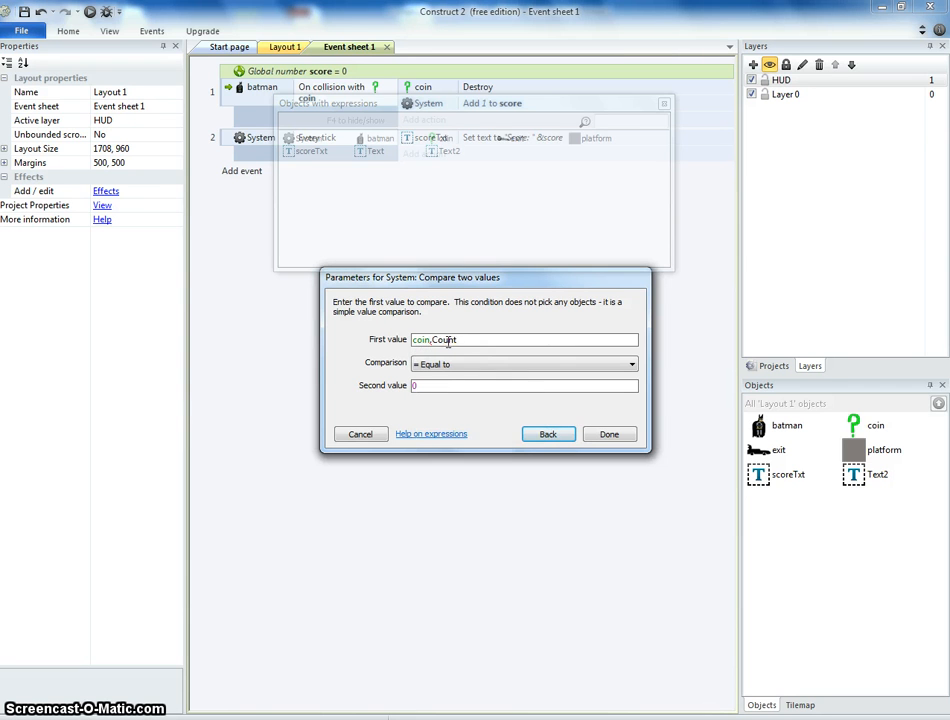
click(604, 433)
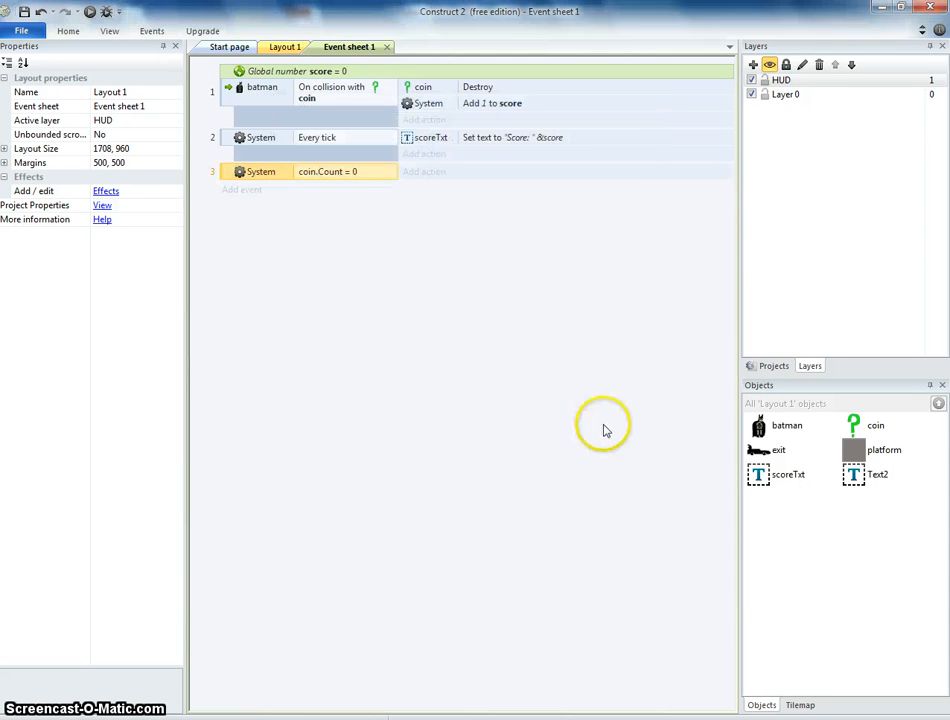
Add a second condition to that event: batman on collision with exit.
right_click(266, 180)
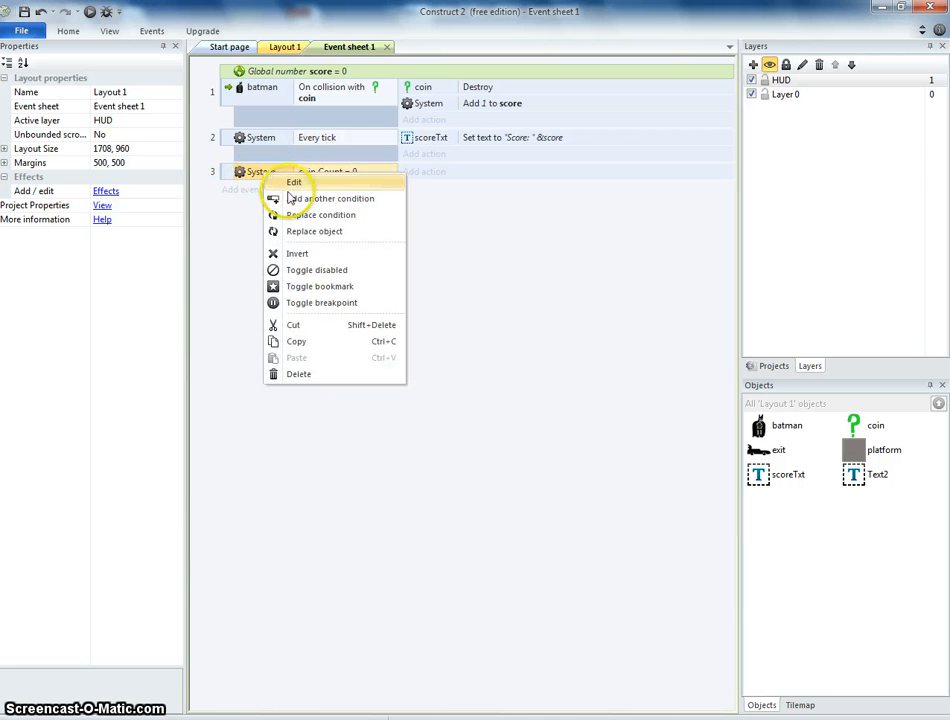
click(290, 199)
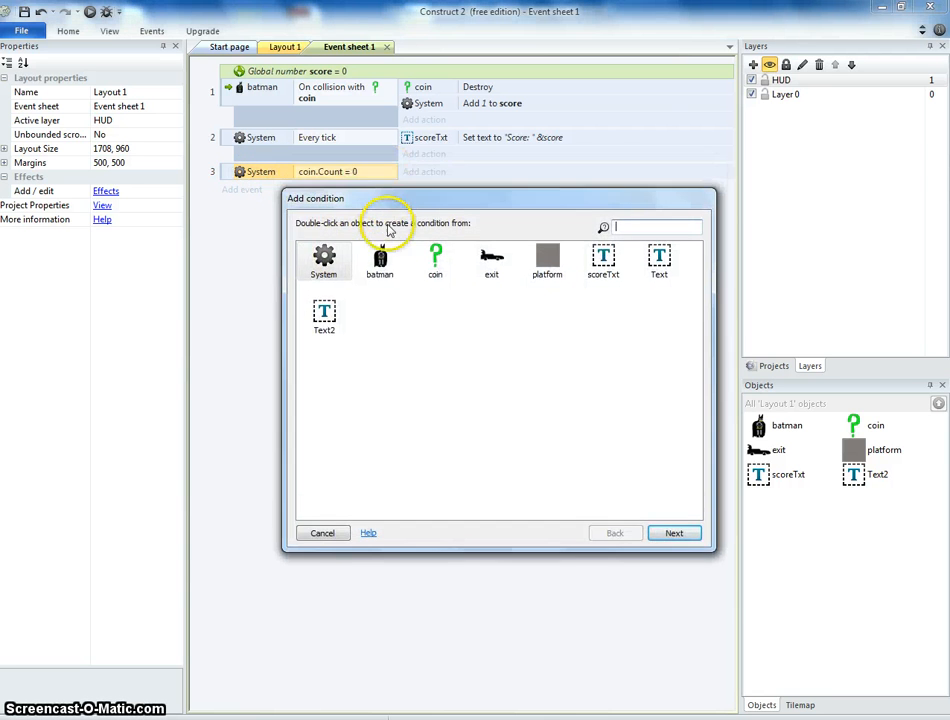
double_click(380, 255)
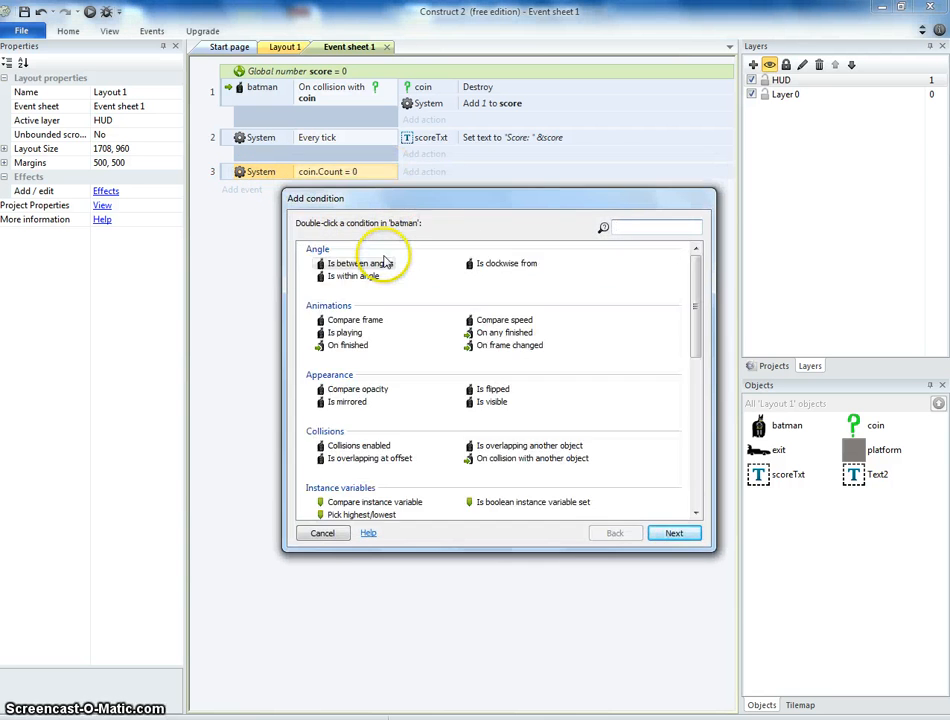
double_click(560, 457)
click(524, 344)
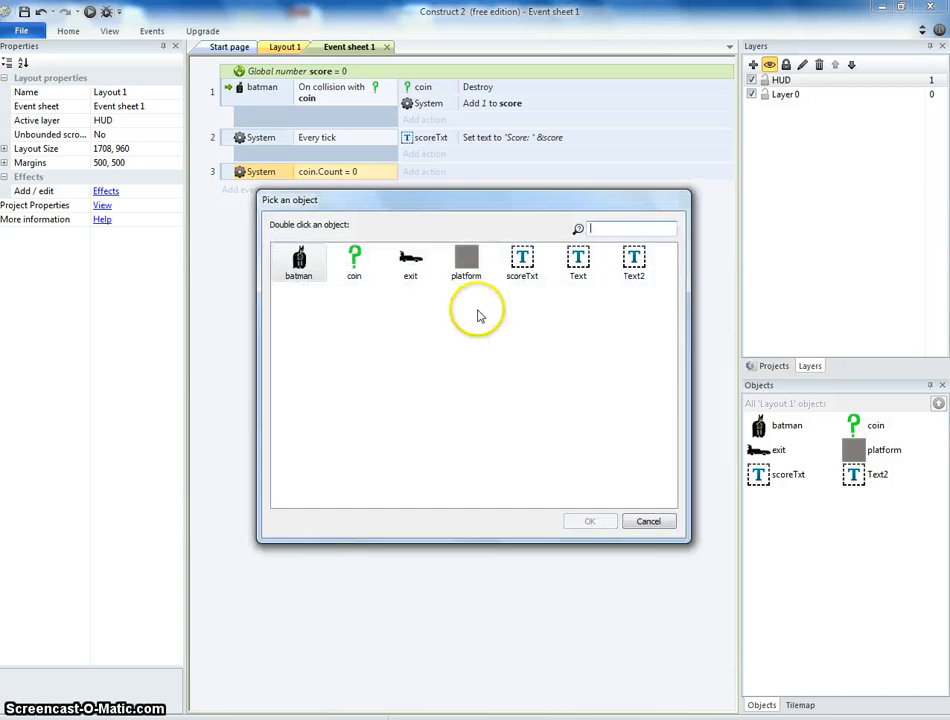
double_click(410, 262)
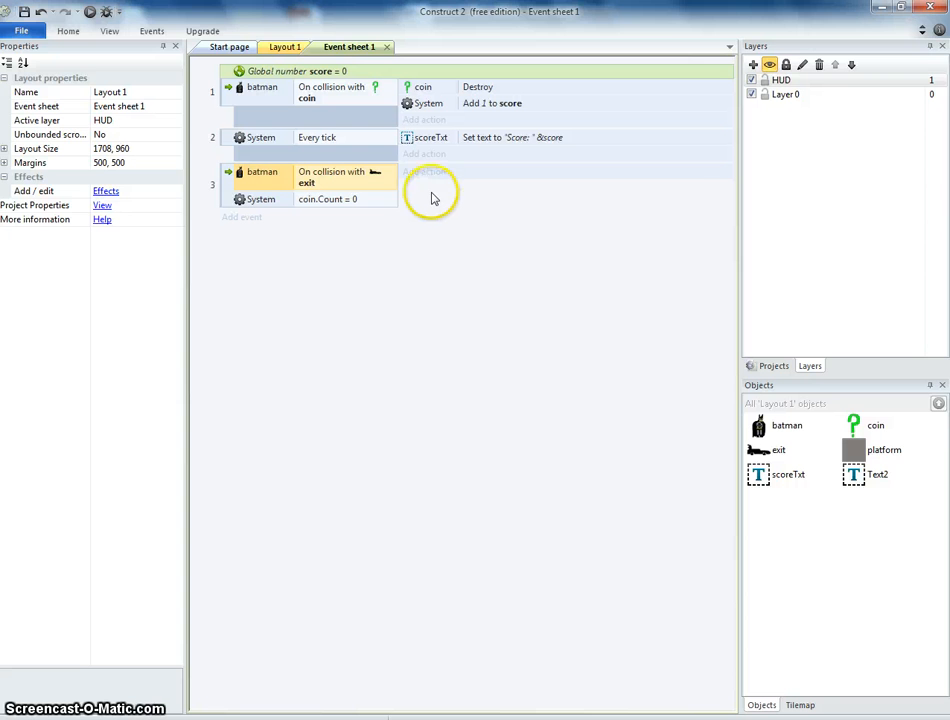
click(428, 176)
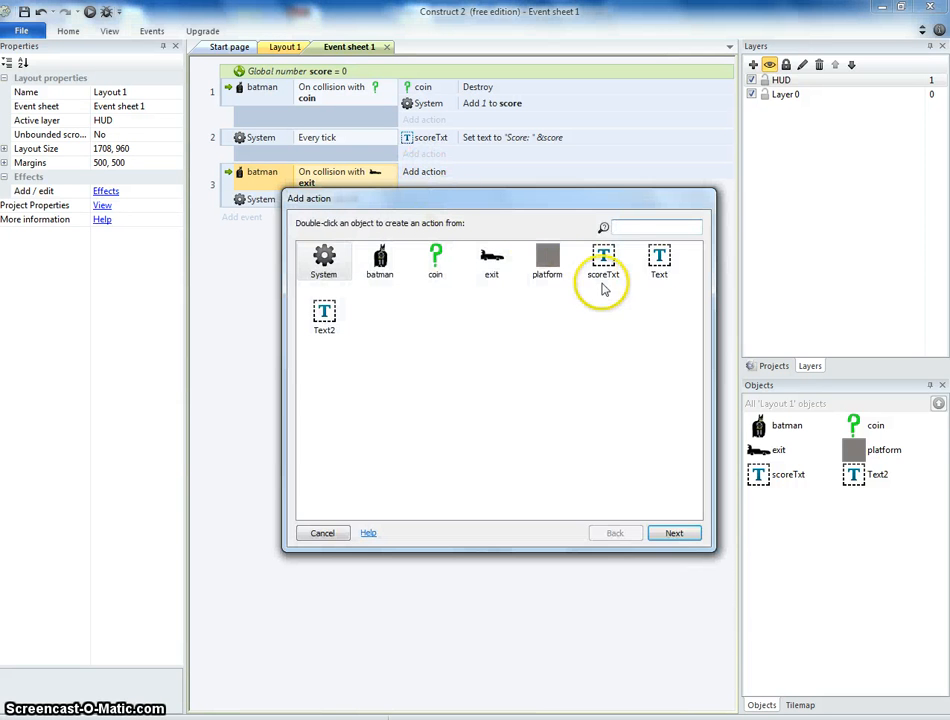
click(300, 536)
Rename the CONGRATULATIONS text object to congratsTxt in the layout.
click(280, 47)
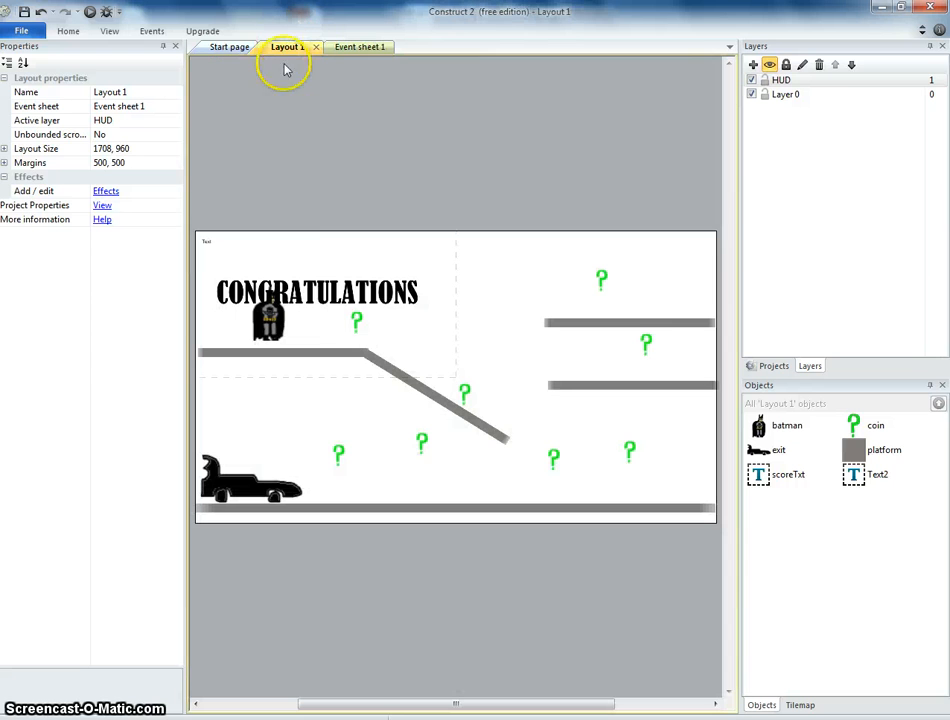
click(340, 308)
click(140, 97)
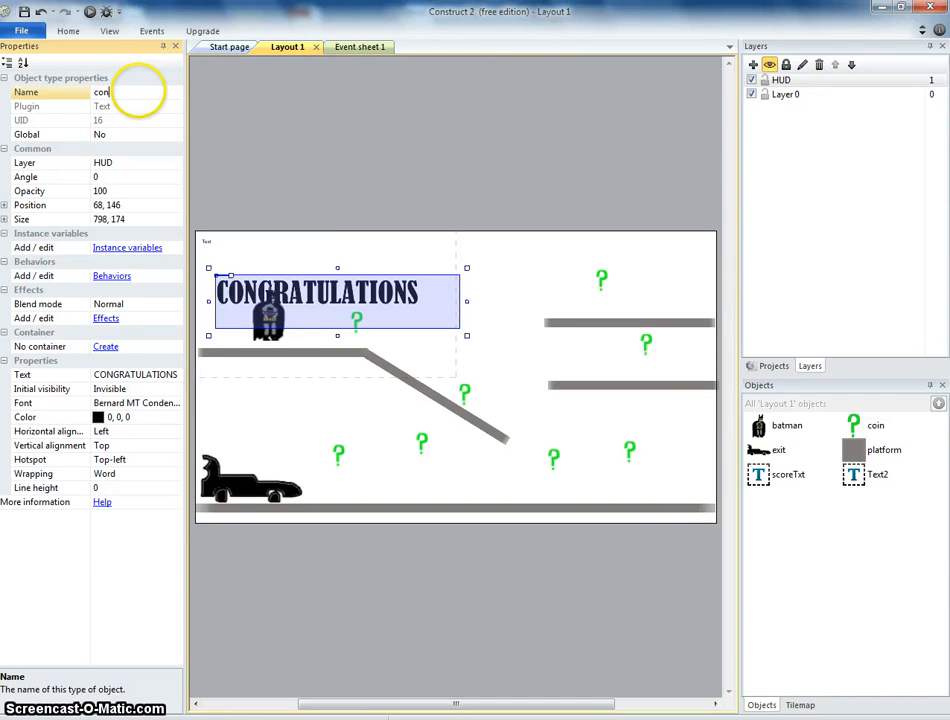
text(congratsTxt)
key(Return)
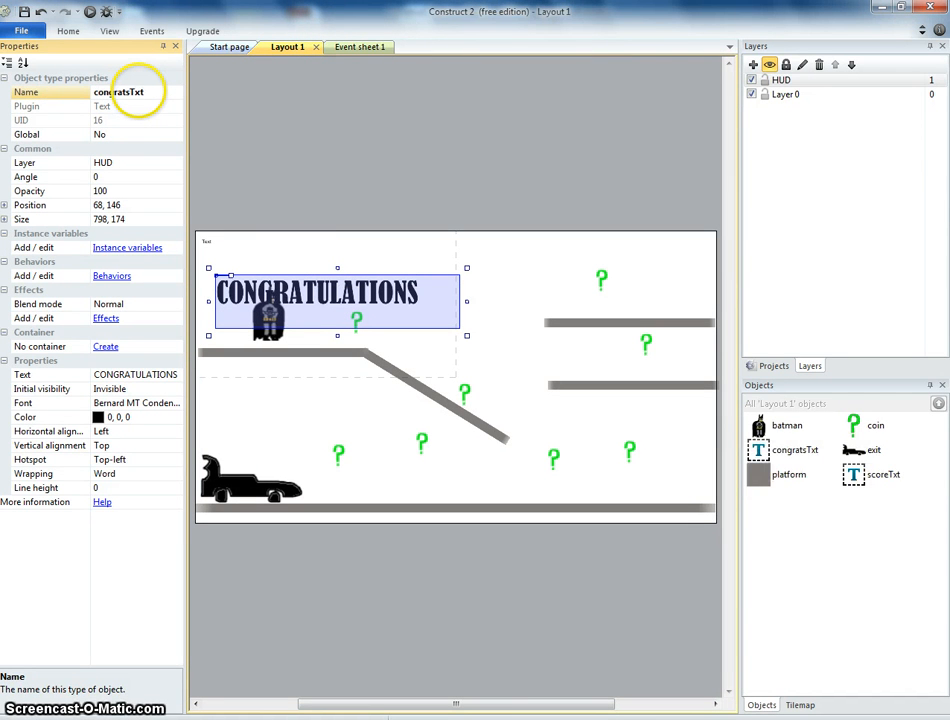
Add an action to the new event that sets congratsTxt to Visible.
click(372, 48)
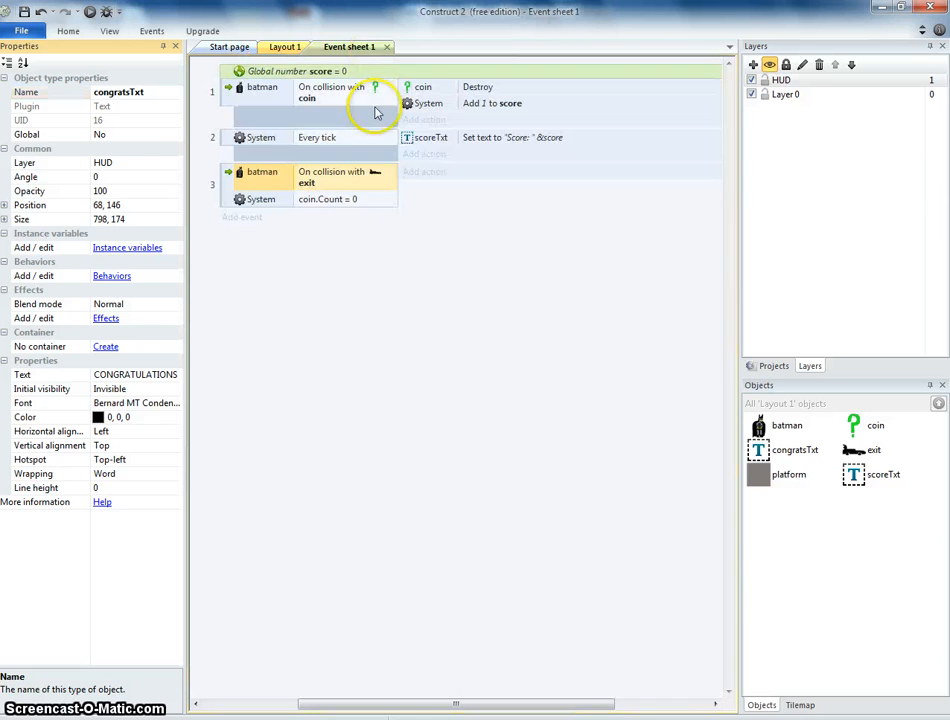
click(435, 174)
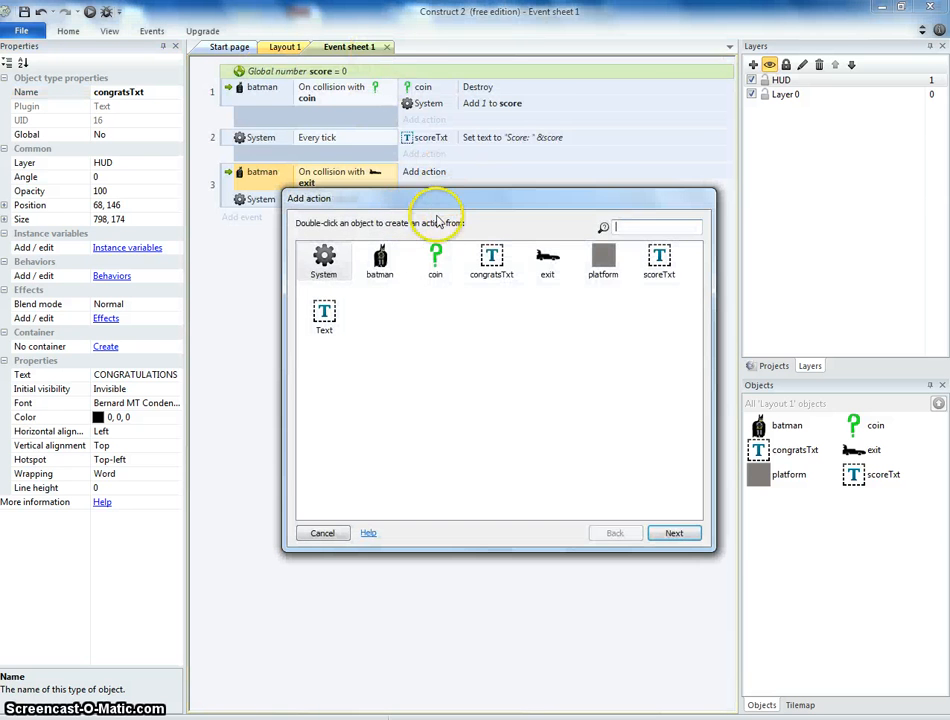
double_click(491, 262)
drag(697, 312, 696, 316)
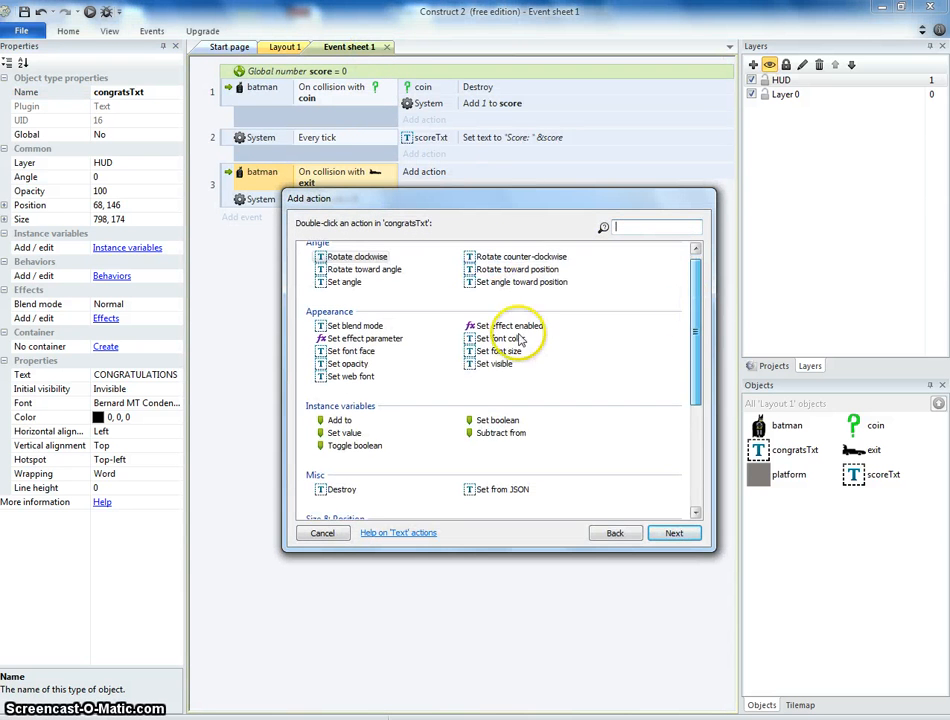
double_click(495, 364)
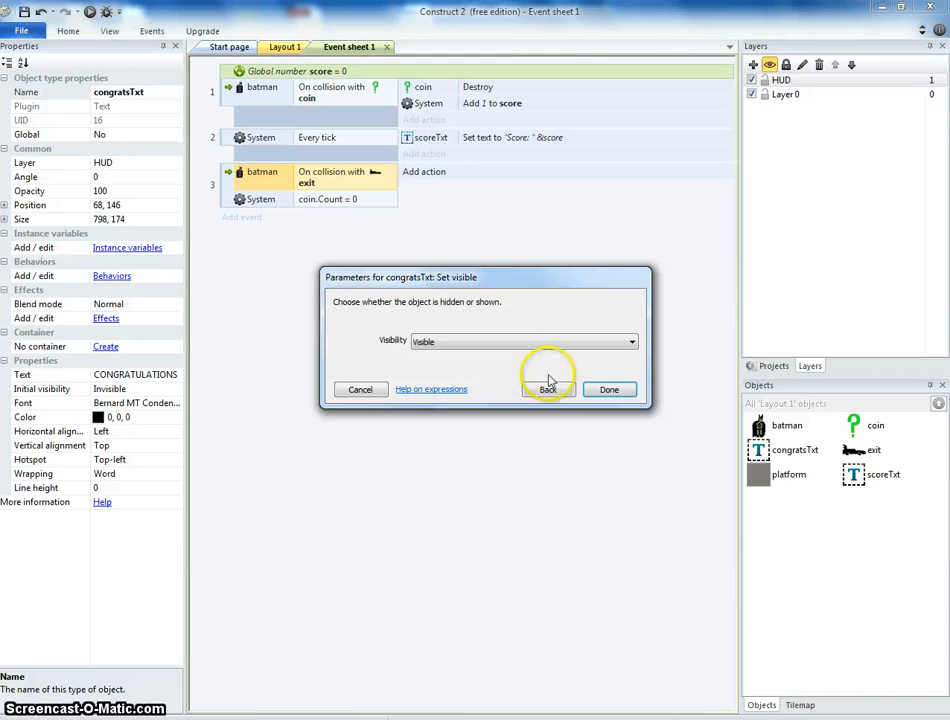
click(612, 389)
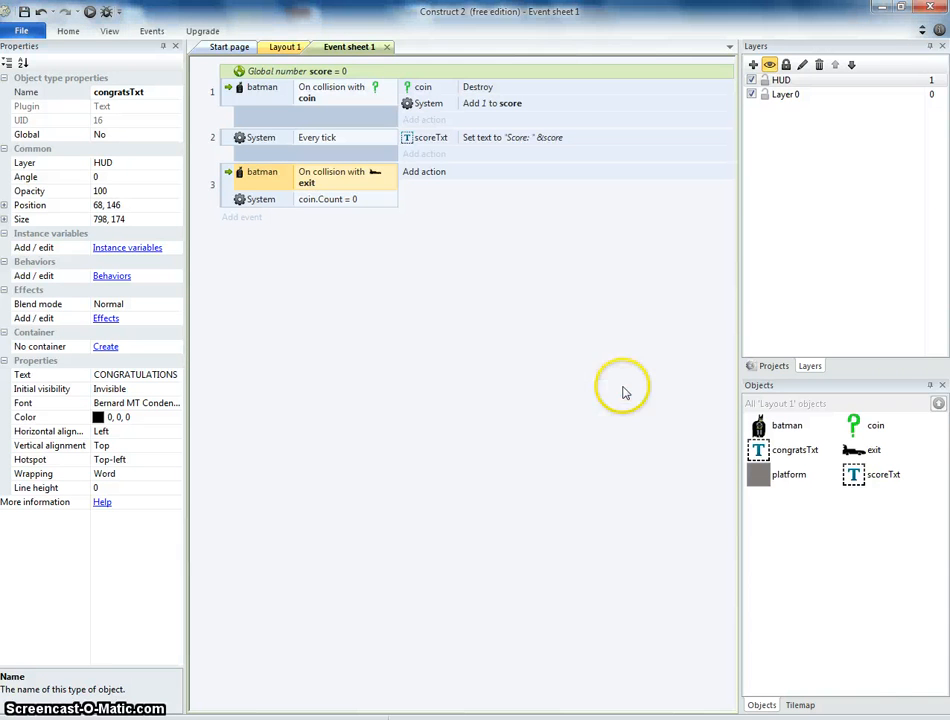
Preview the game and play through to the exit to check the congratulations message, then return to the event sheet.
click(89, 12)
key(Right)
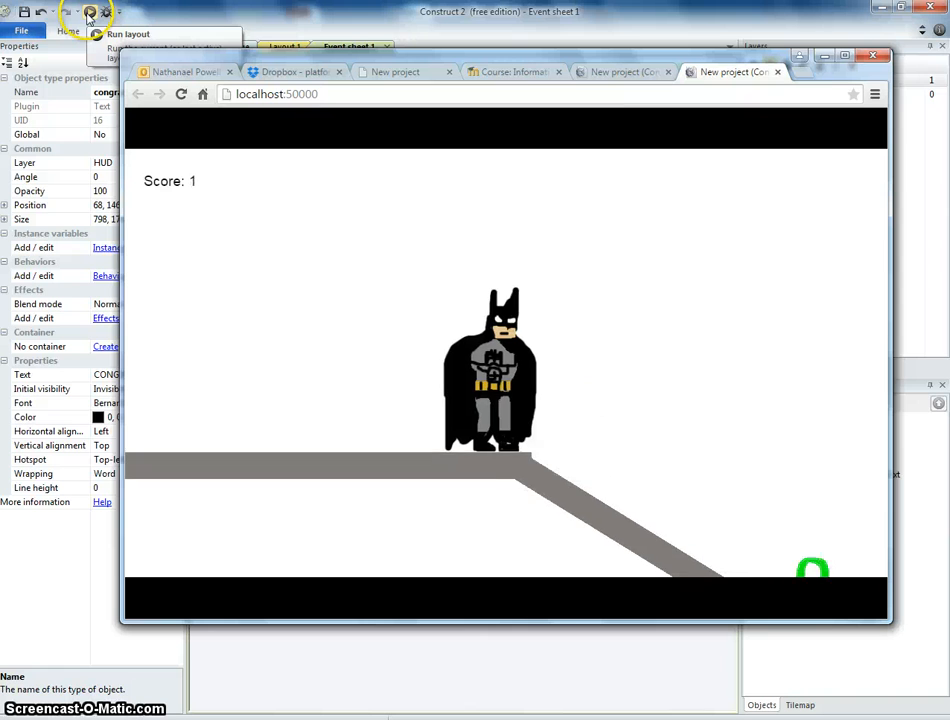
key(Right)
key(Up)
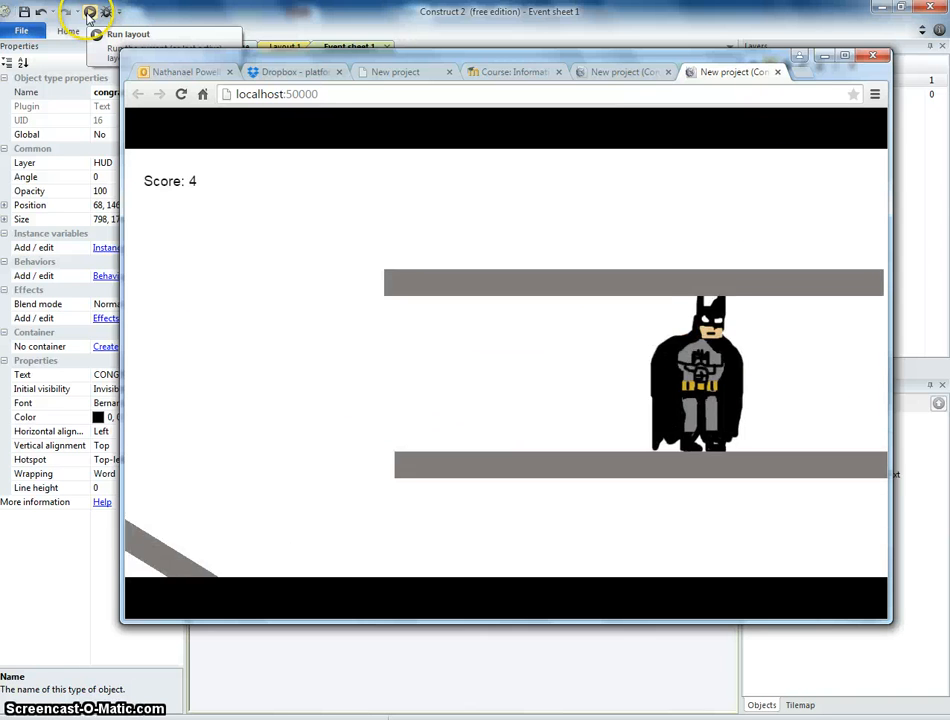
key(Left)
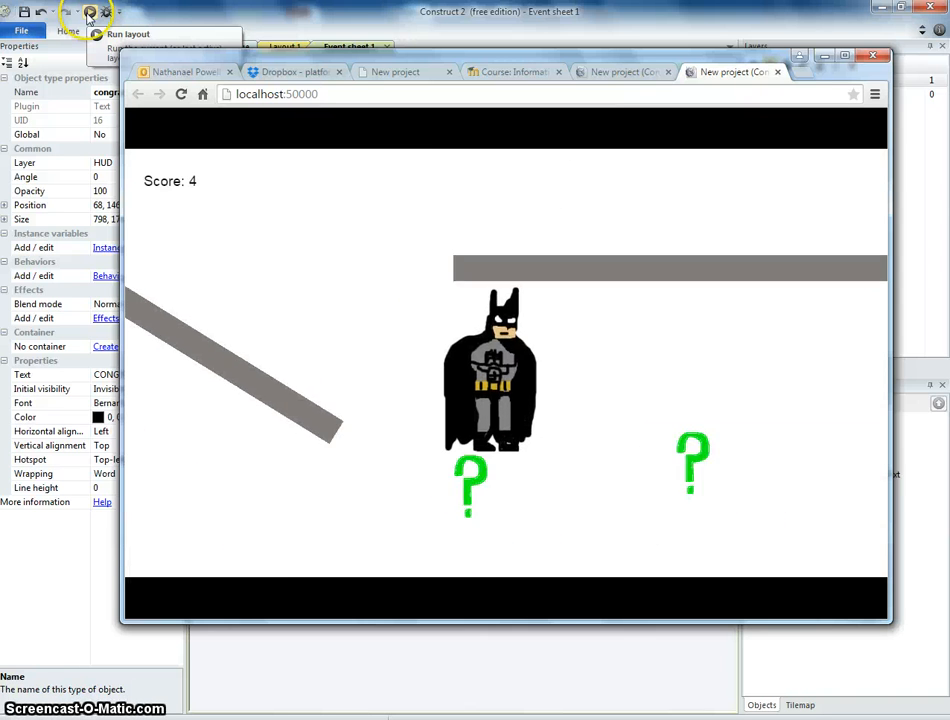
key(Right)
key(Left)
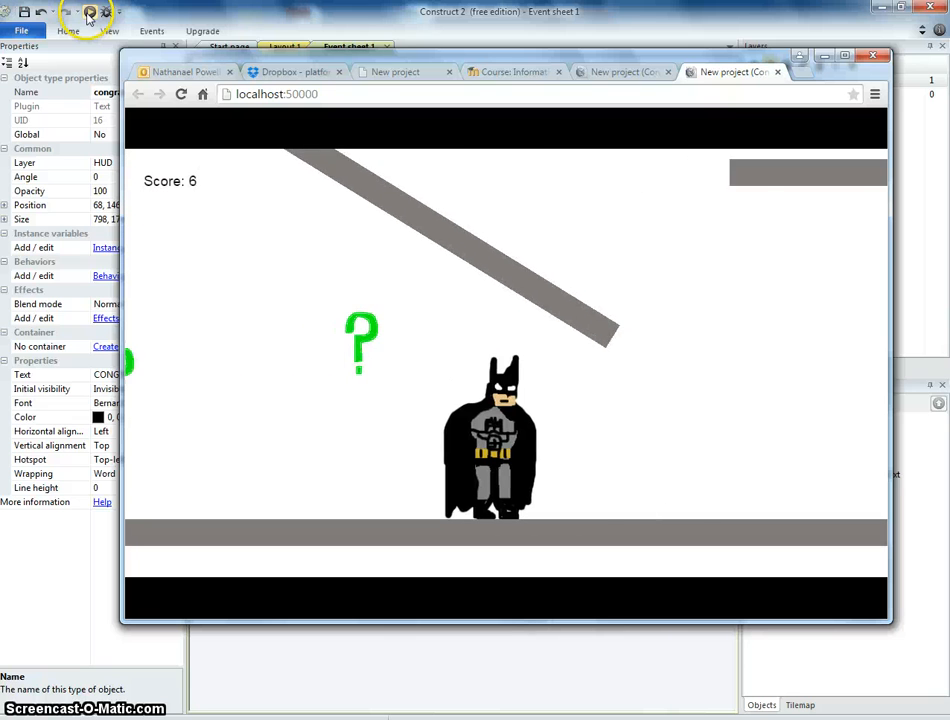
key(Left)
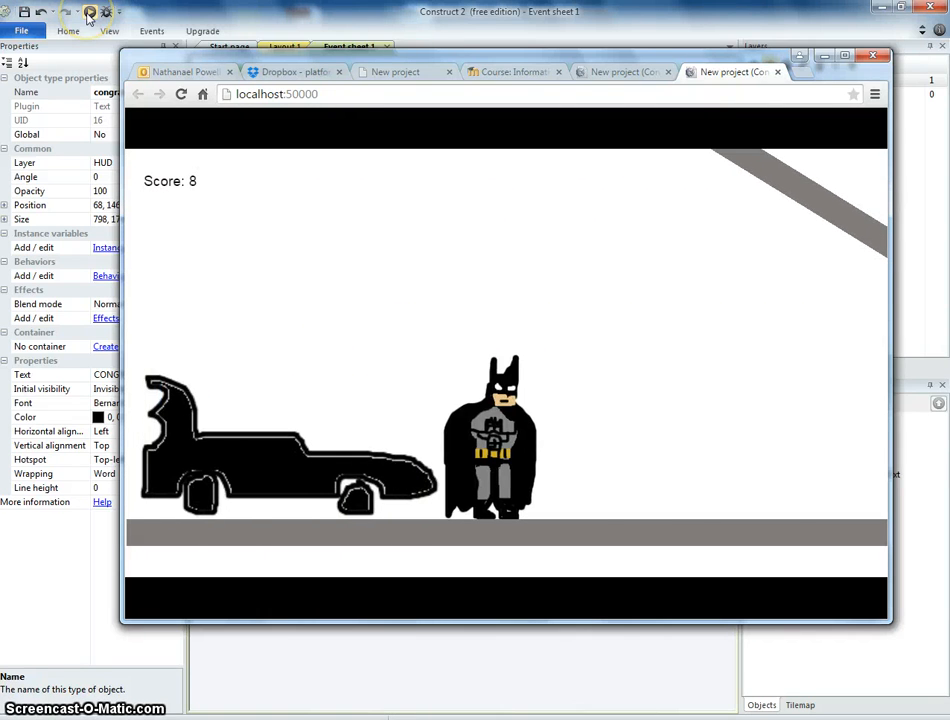
key(Left)
key(Up)
key(Right)
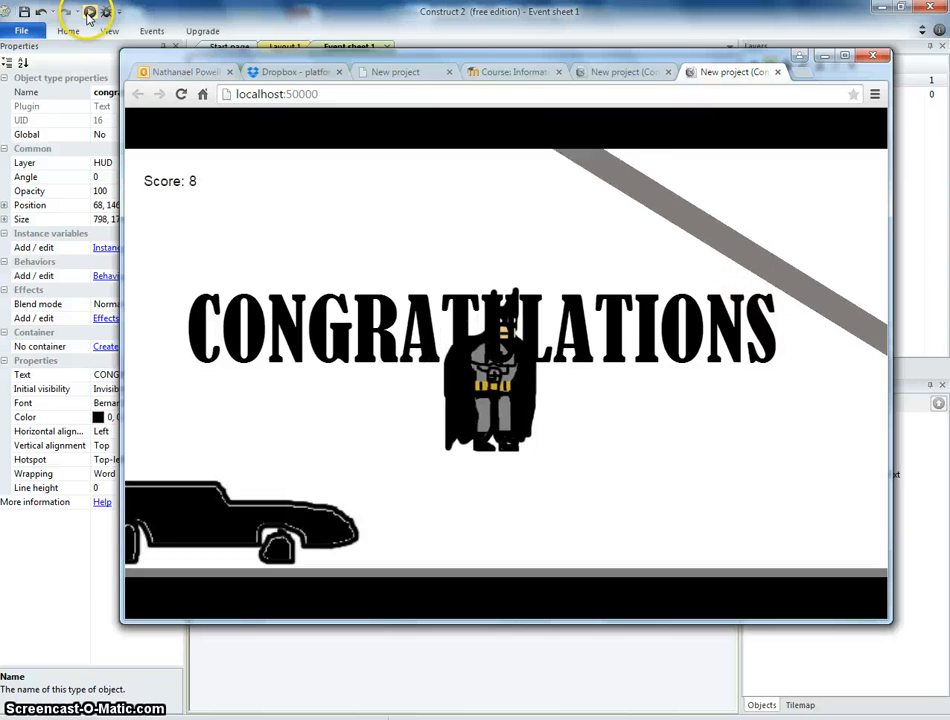
key(Right)
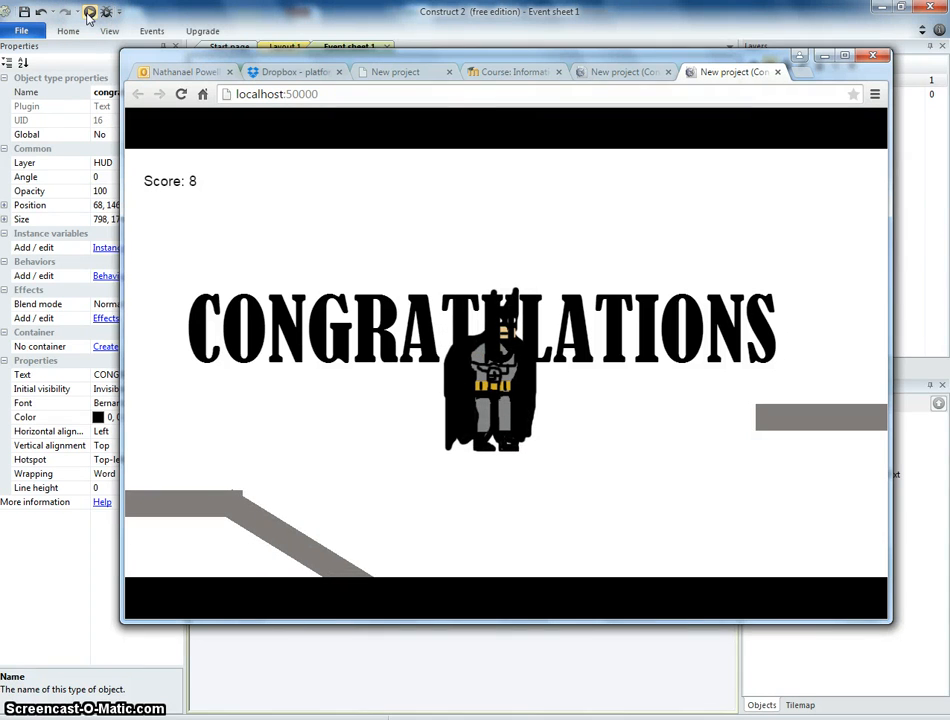
click(226, 12)
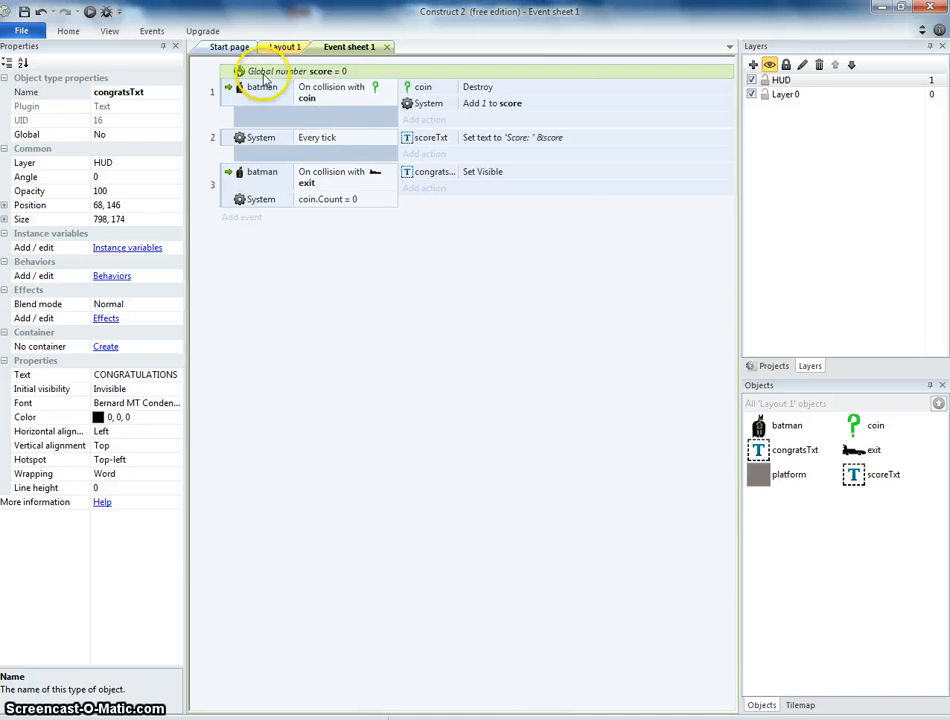
click(284, 48)
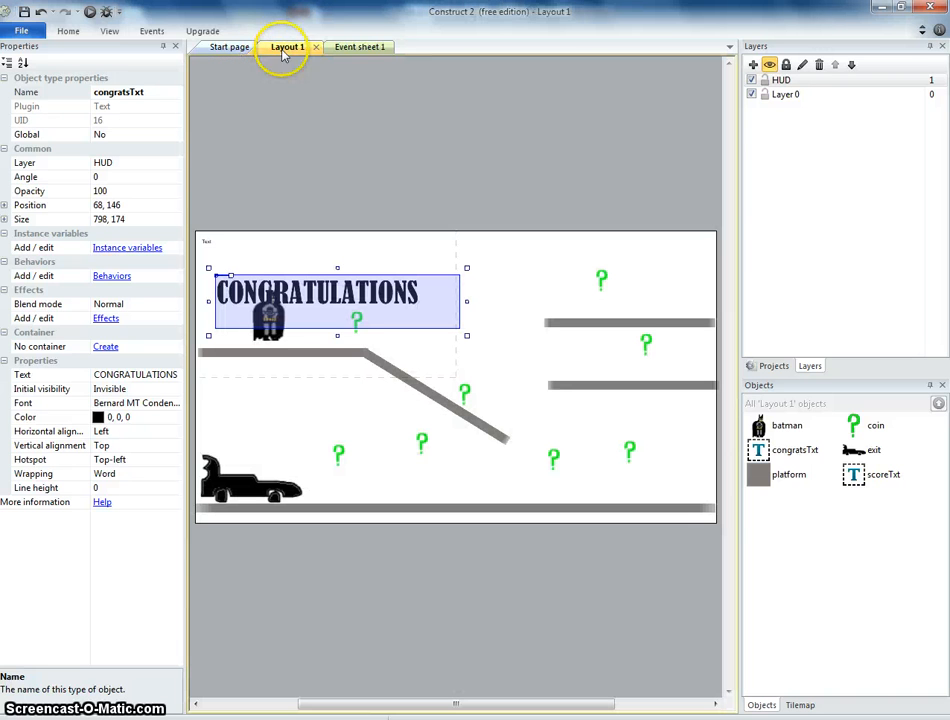
click(356, 47)
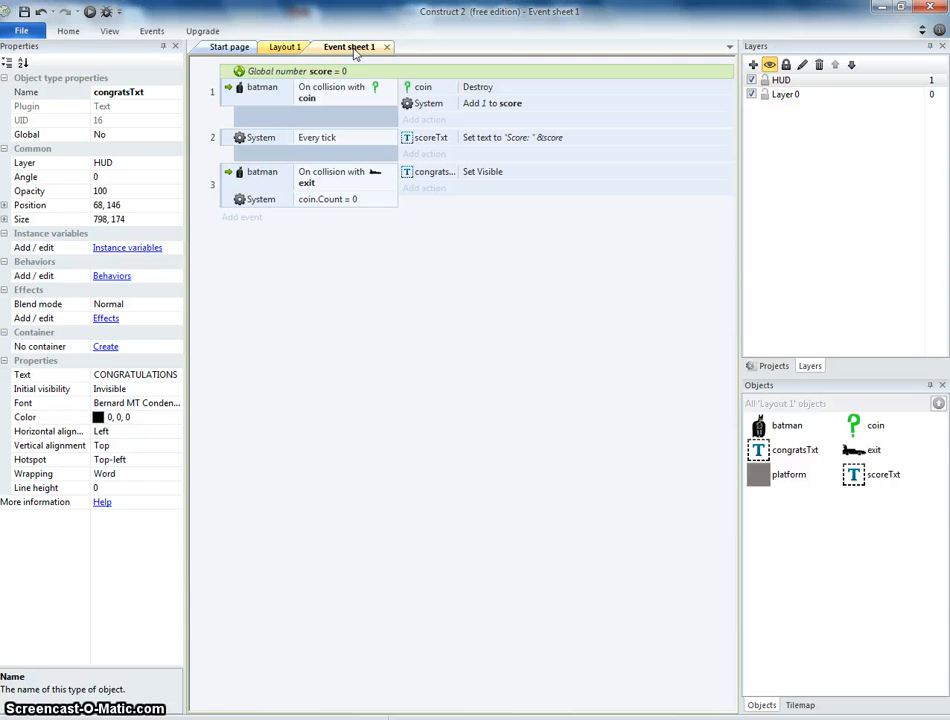